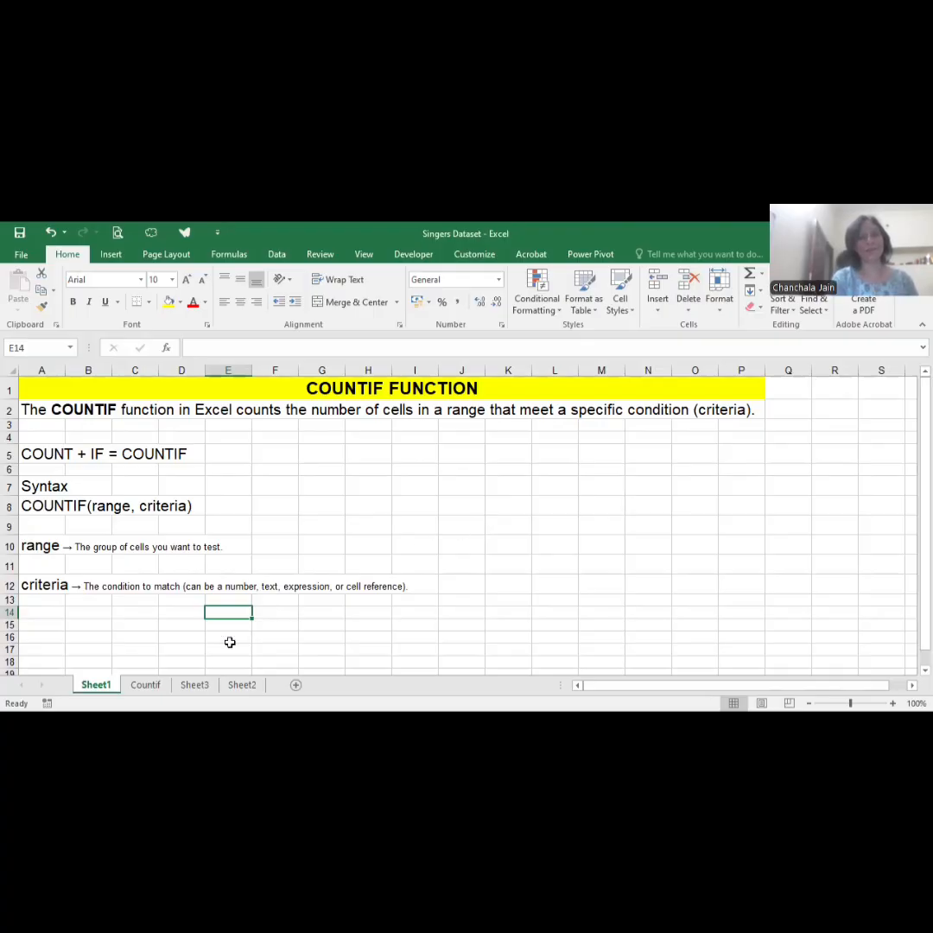
# Open the Countif sheet and go to cell F2 below the first question
pyautogui.click(145, 684)
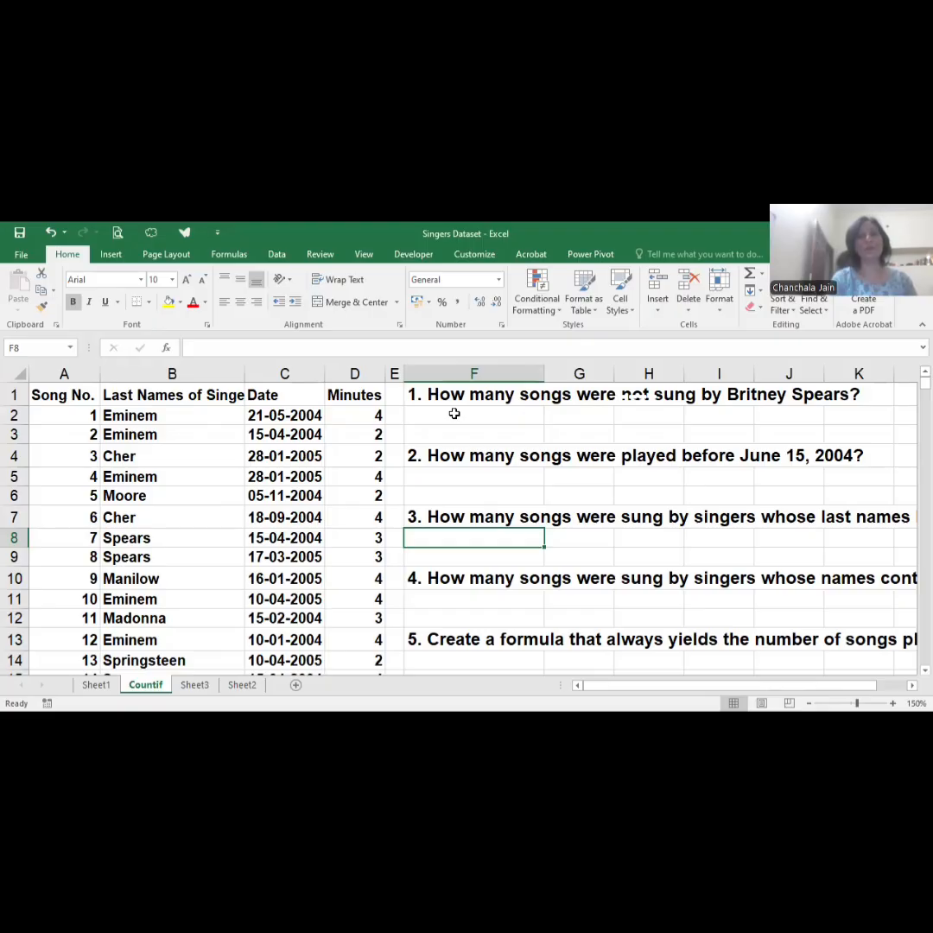
pyautogui.press('Up')
pyautogui.press('Up')
pyautogui.press('Up')
pyautogui.press('Up')
pyautogui.press('Up')
pyautogui.press('Up')
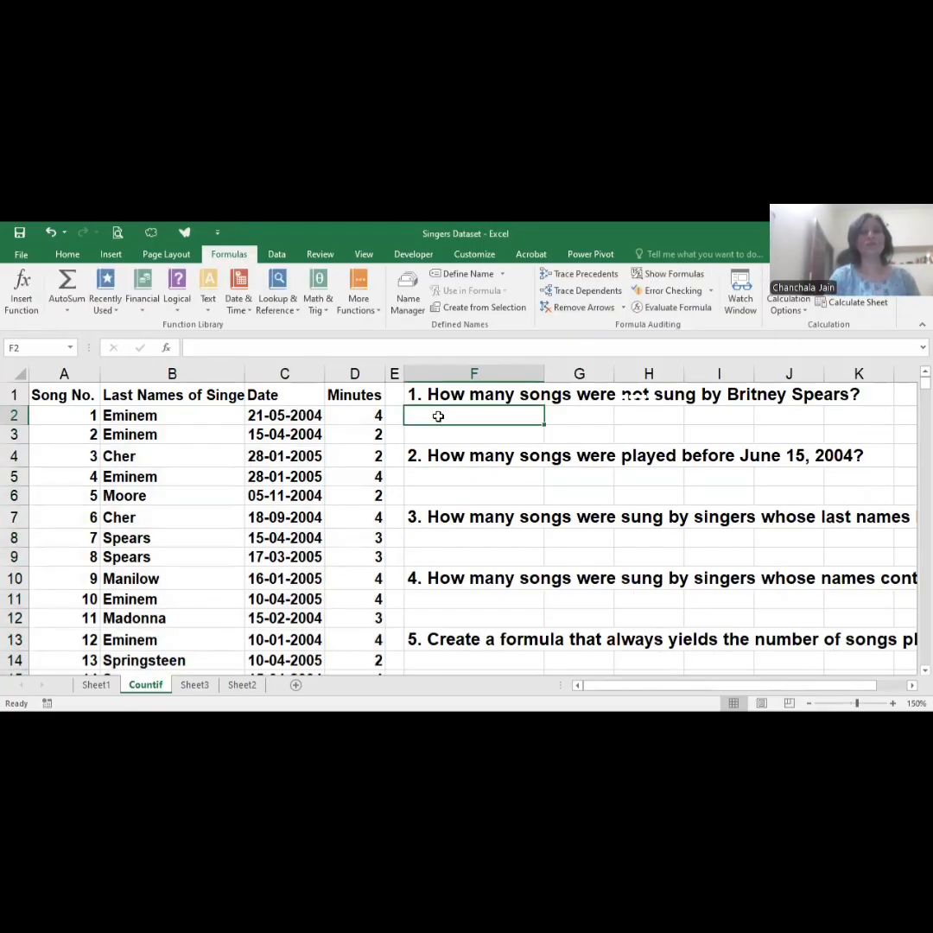
# Enter a COUNTIF formula in F2 that counts the cells in B2:B952 matching cell B8
pyautogui.write('=c')
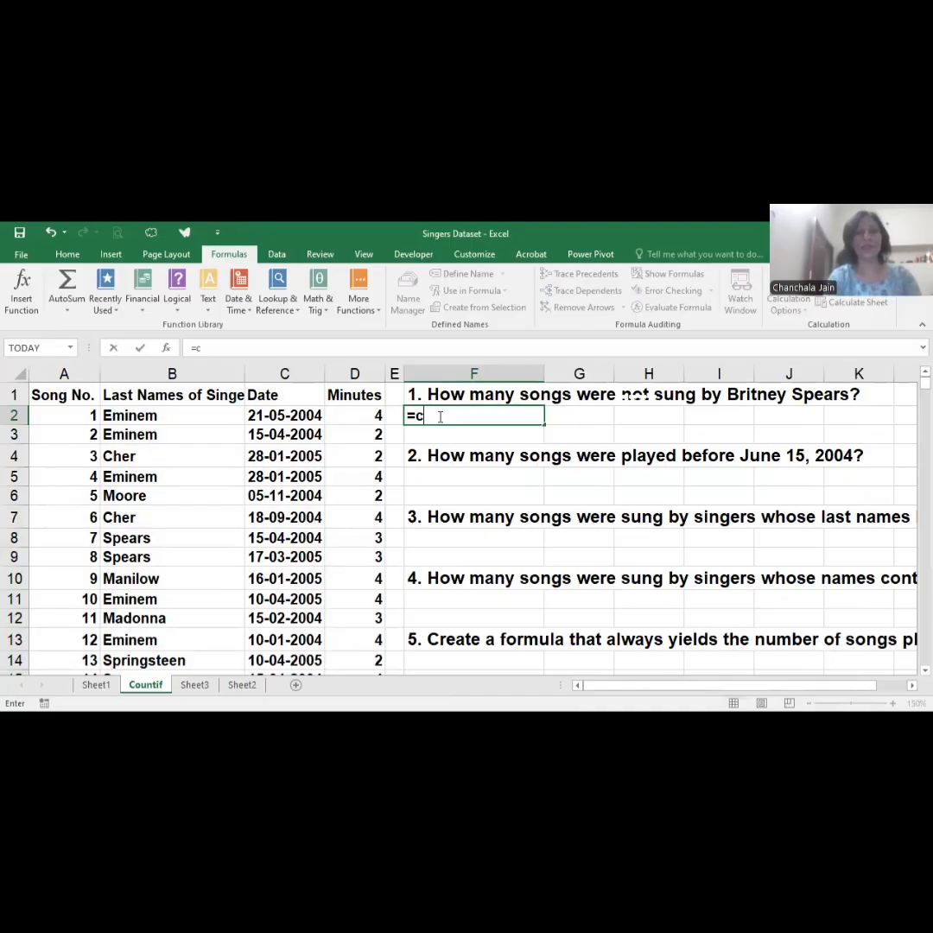
pyautogui.write('ount')
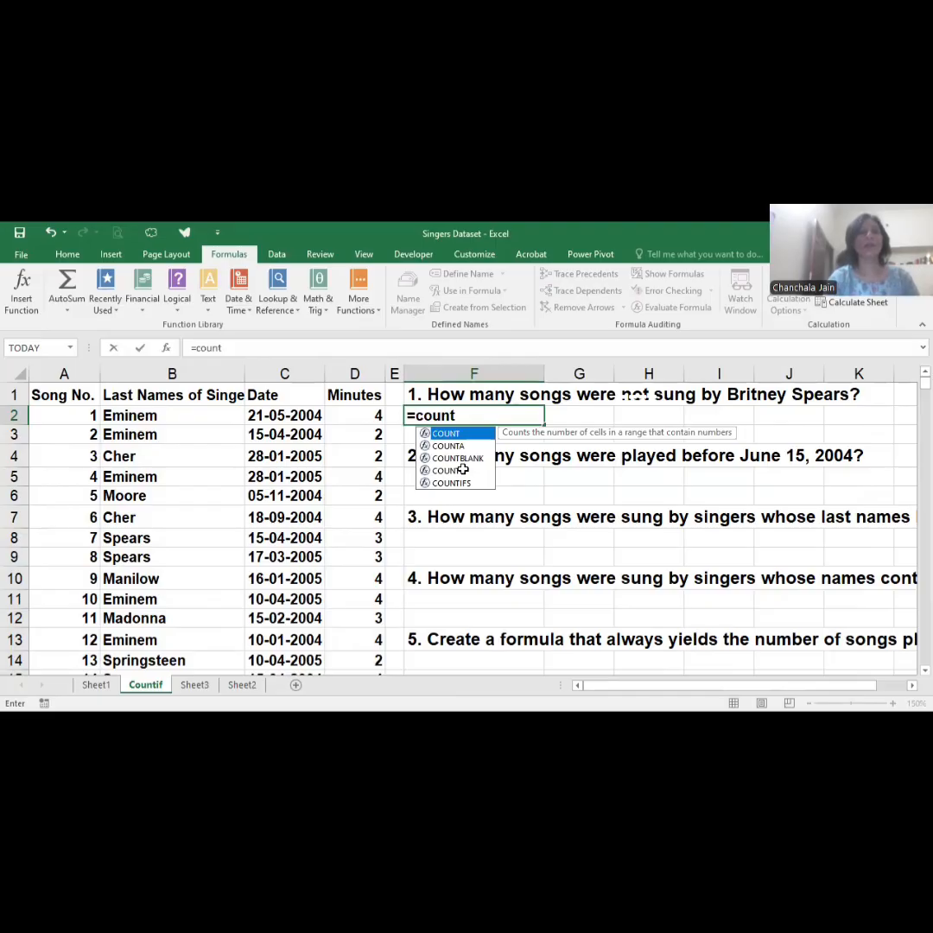
pyautogui.doubleClick(463, 469)
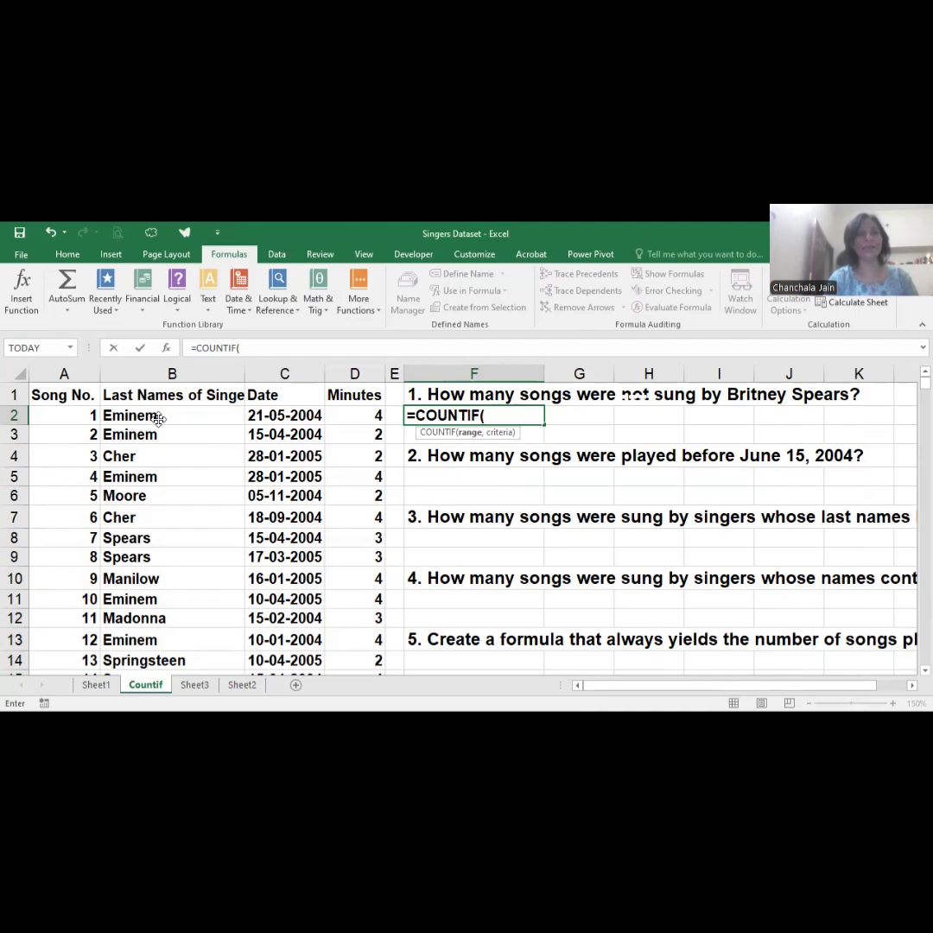
pyautogui.moveTo(158, 418); pyautogui.dragTo(169, 535)
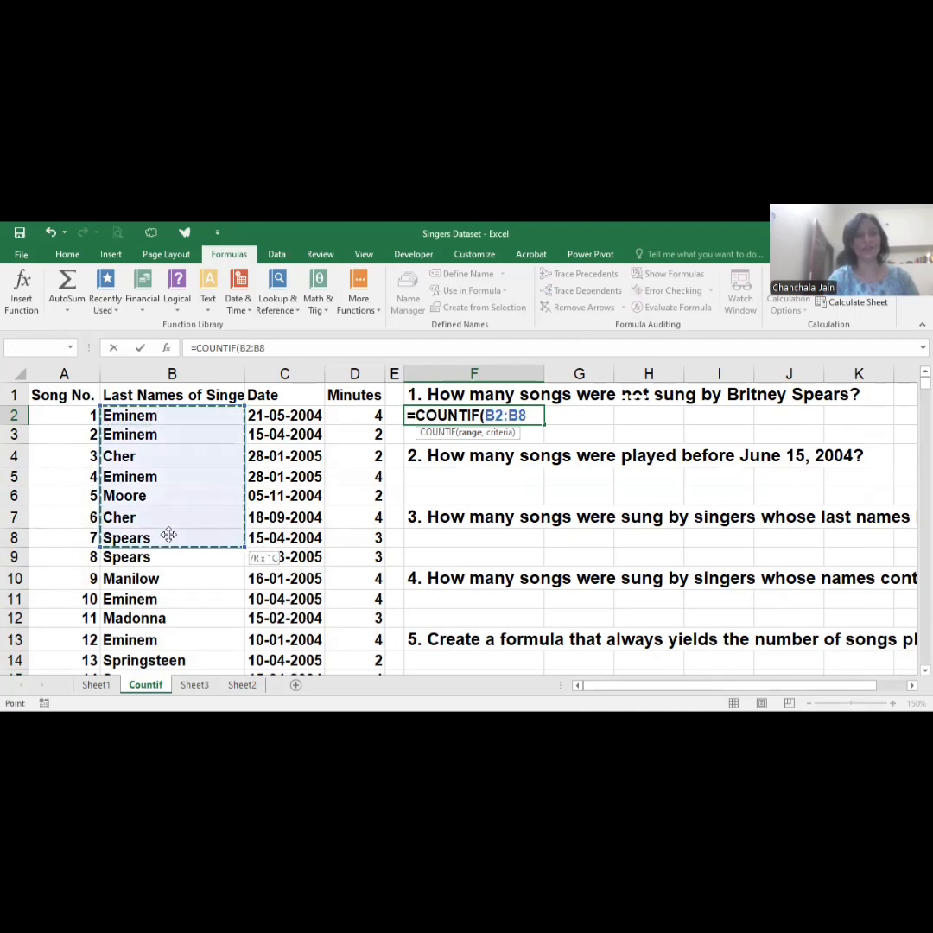
pyautogui.hotkey('ctrl', 'shift', 'Down')
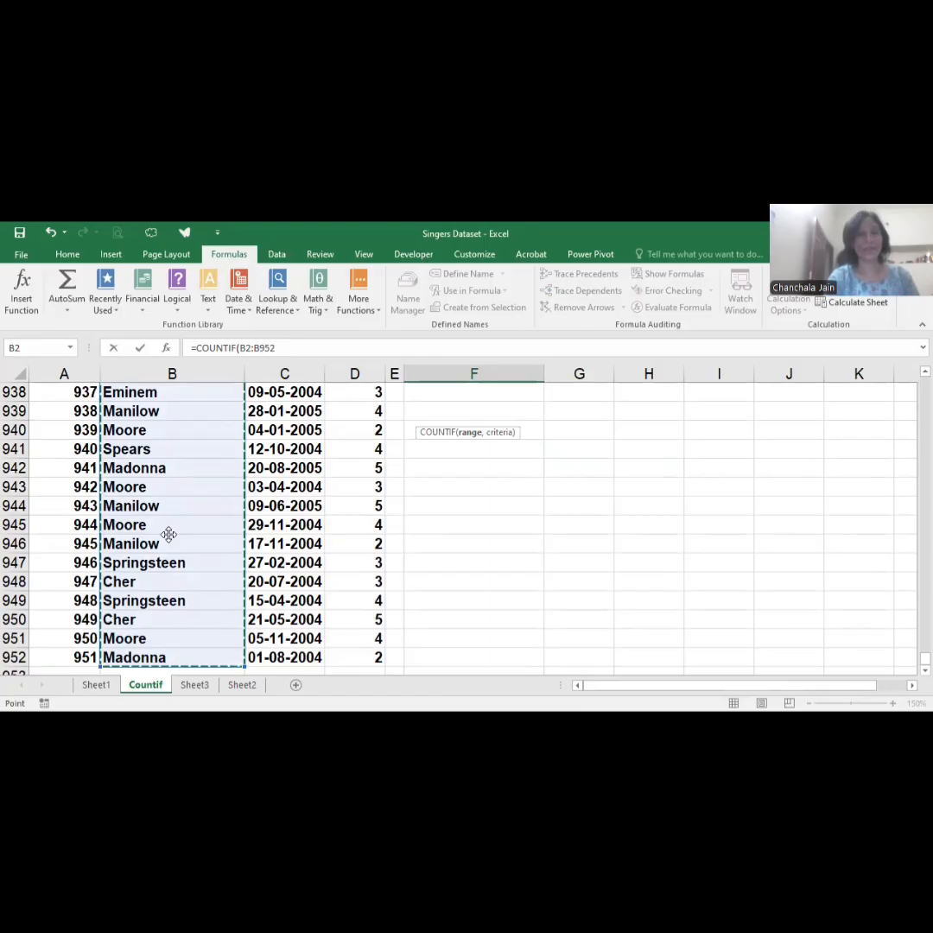
pyautogui.write(',')
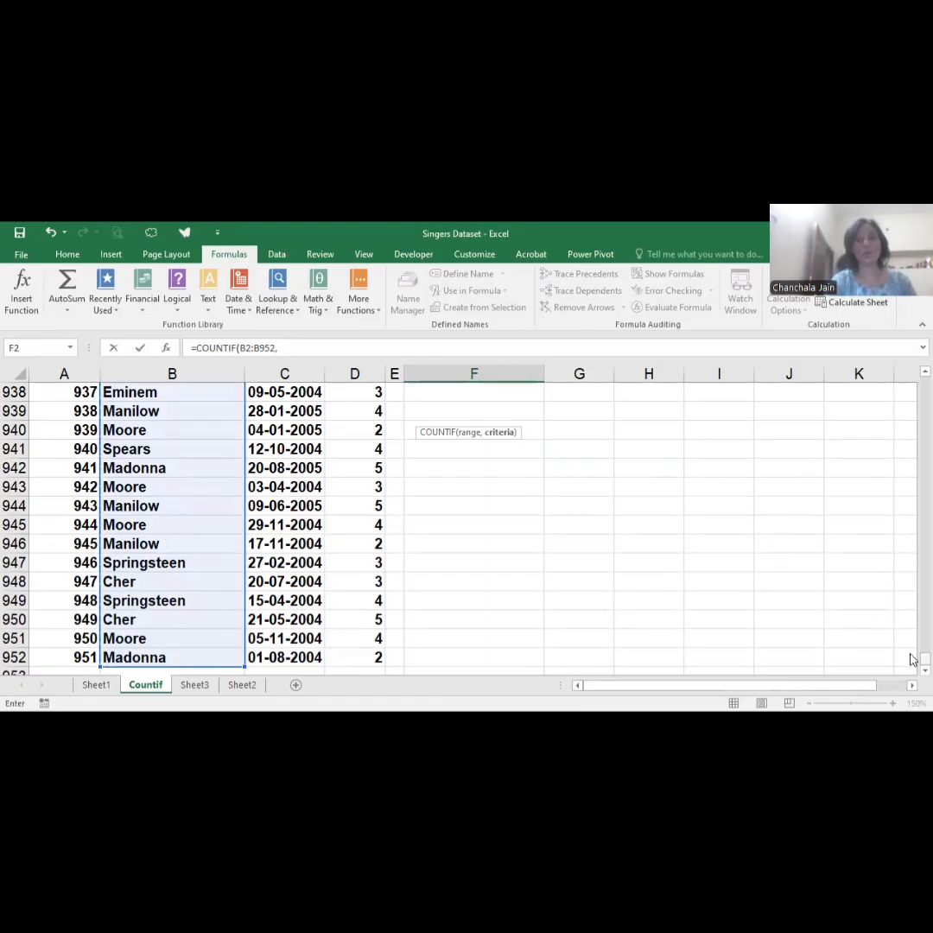
pyautogui.moveTo(911, 663); pyautogui.dragTo(914, 328)
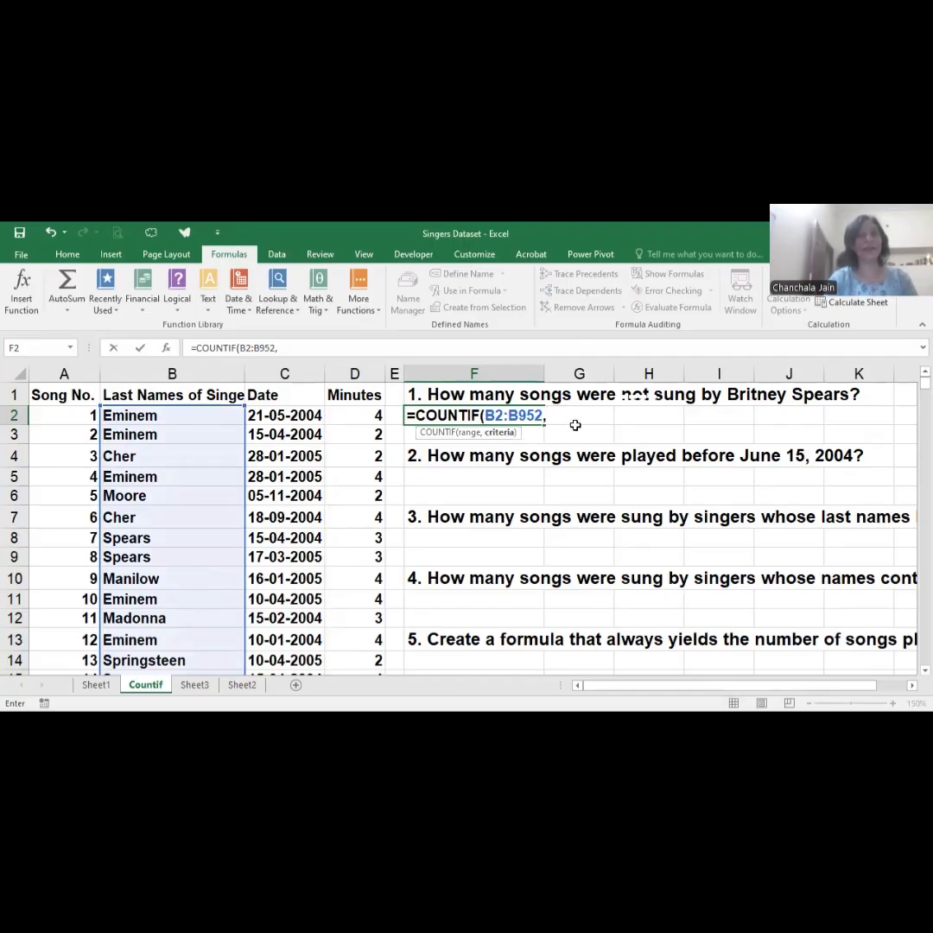
pyautogui.click(145, 538)
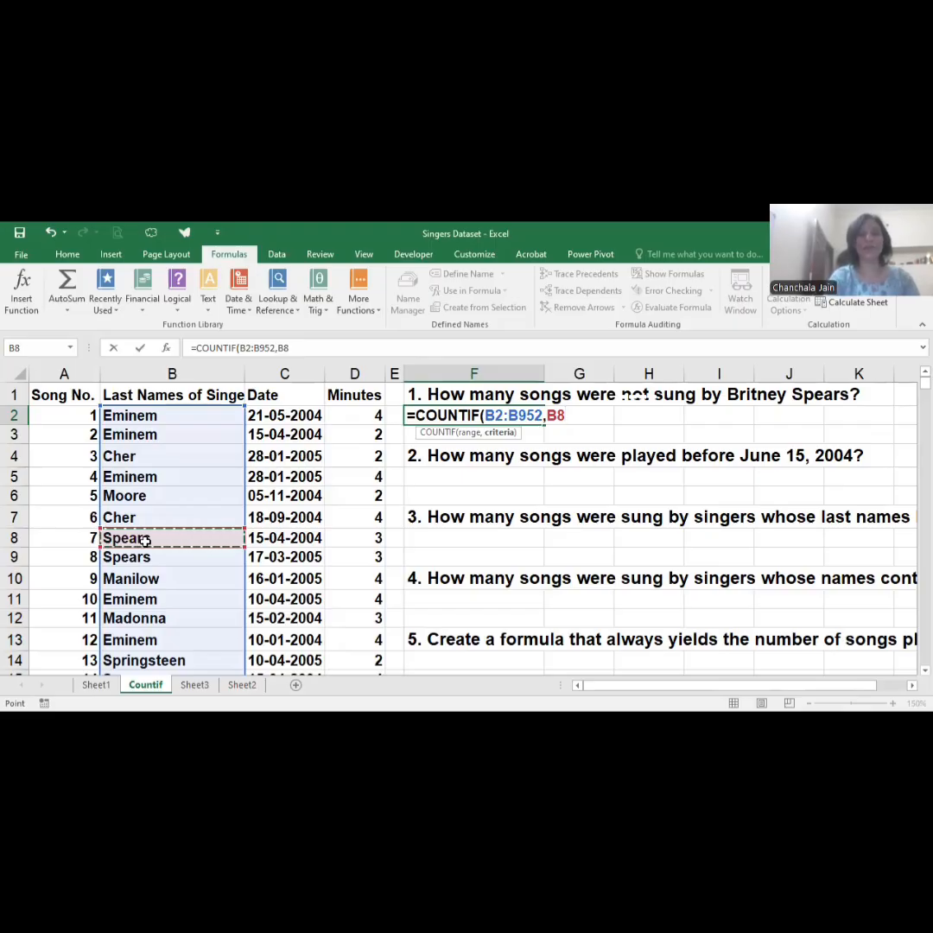
pyautogui.write(')')
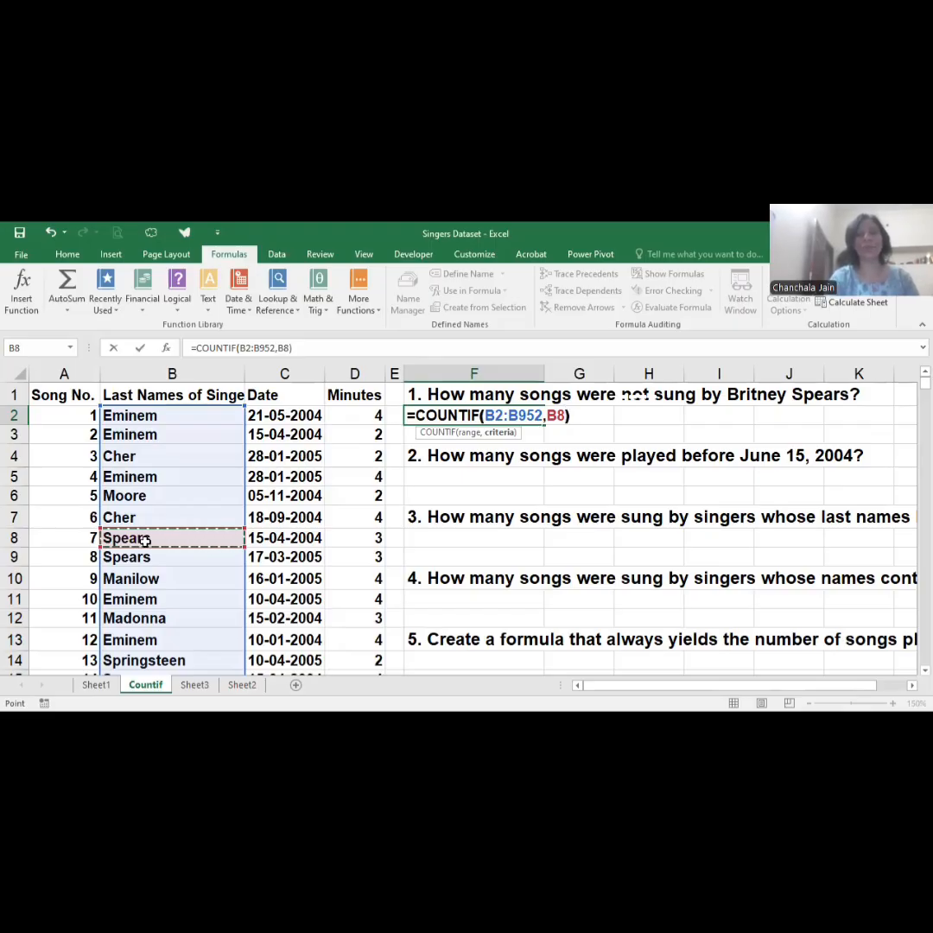
pyautogui.press('Return')
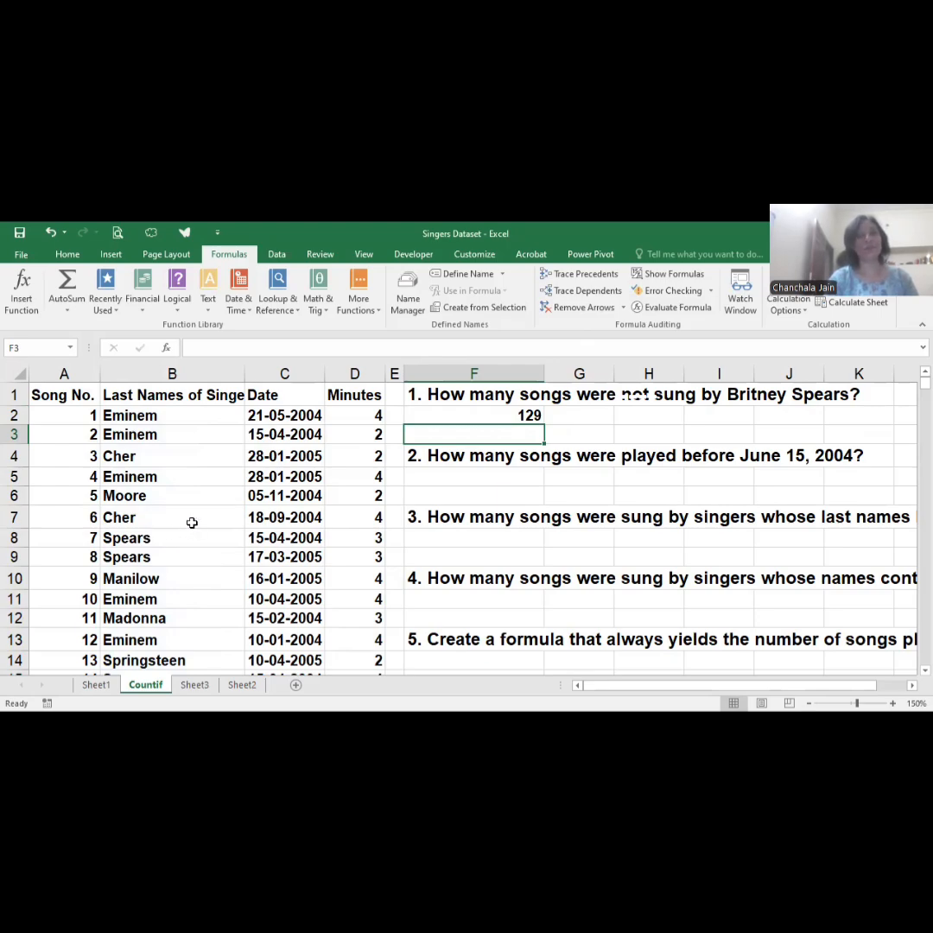
# Enter the formula =COUNTIF(B2:B952,"Spears") in cell H2, using the singer's last name as a text criterion
pyautogui.click(648, 420)
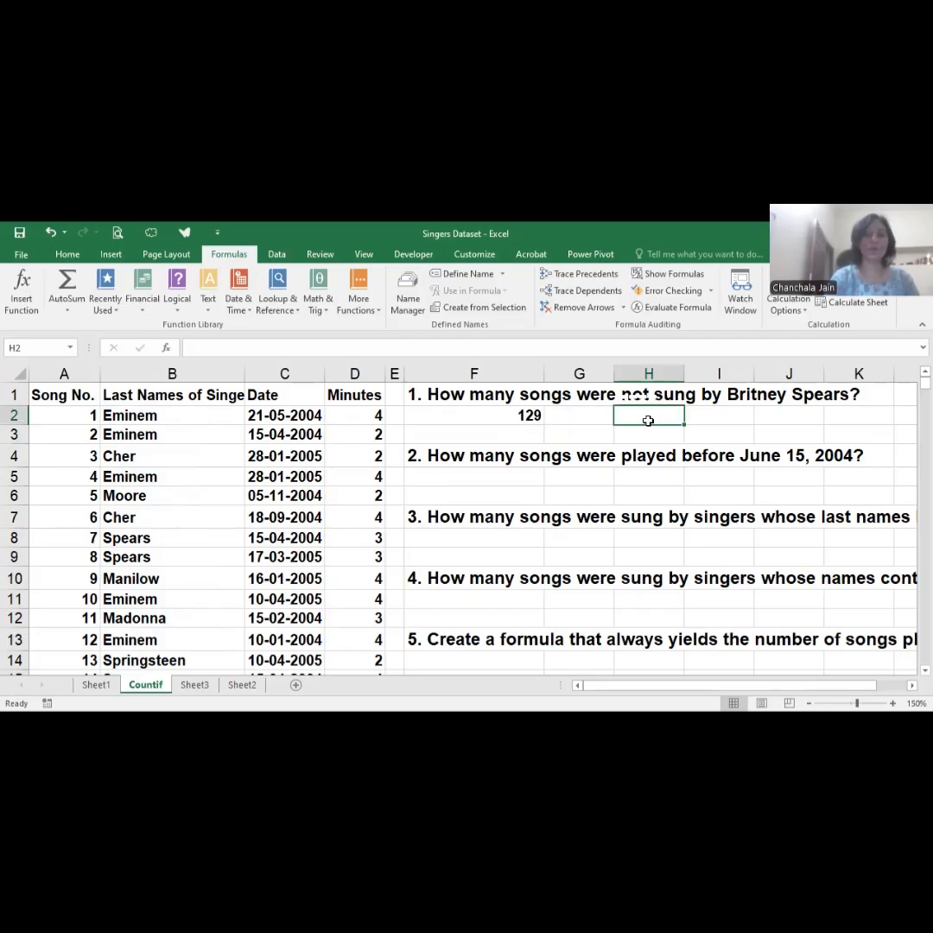
pyautogui.write('=')
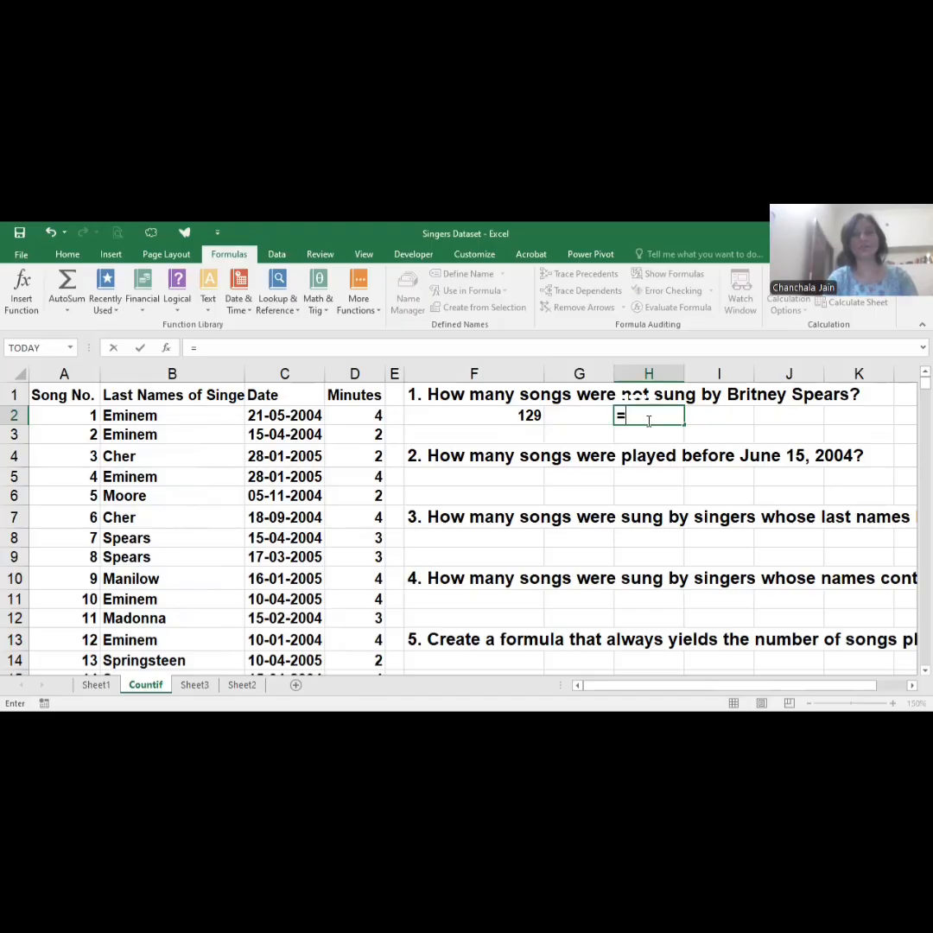
pyautogui.write('COUNTIF(')
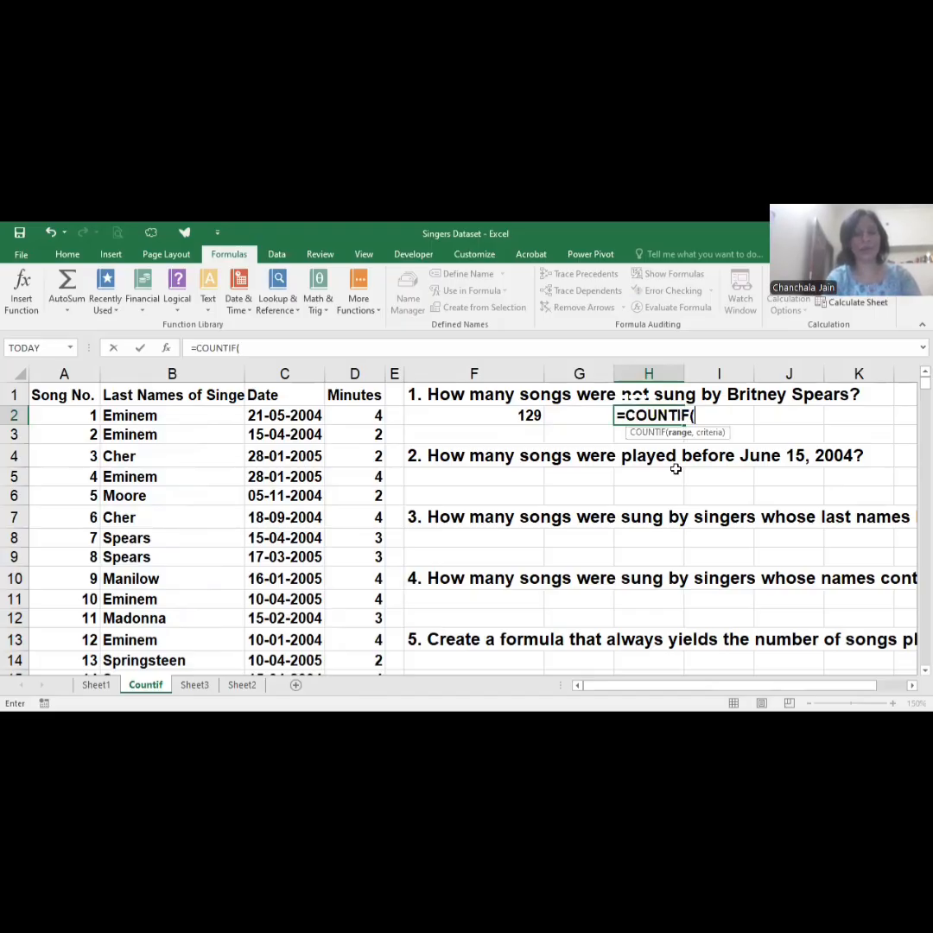
pyautogui.write('b2:b952')
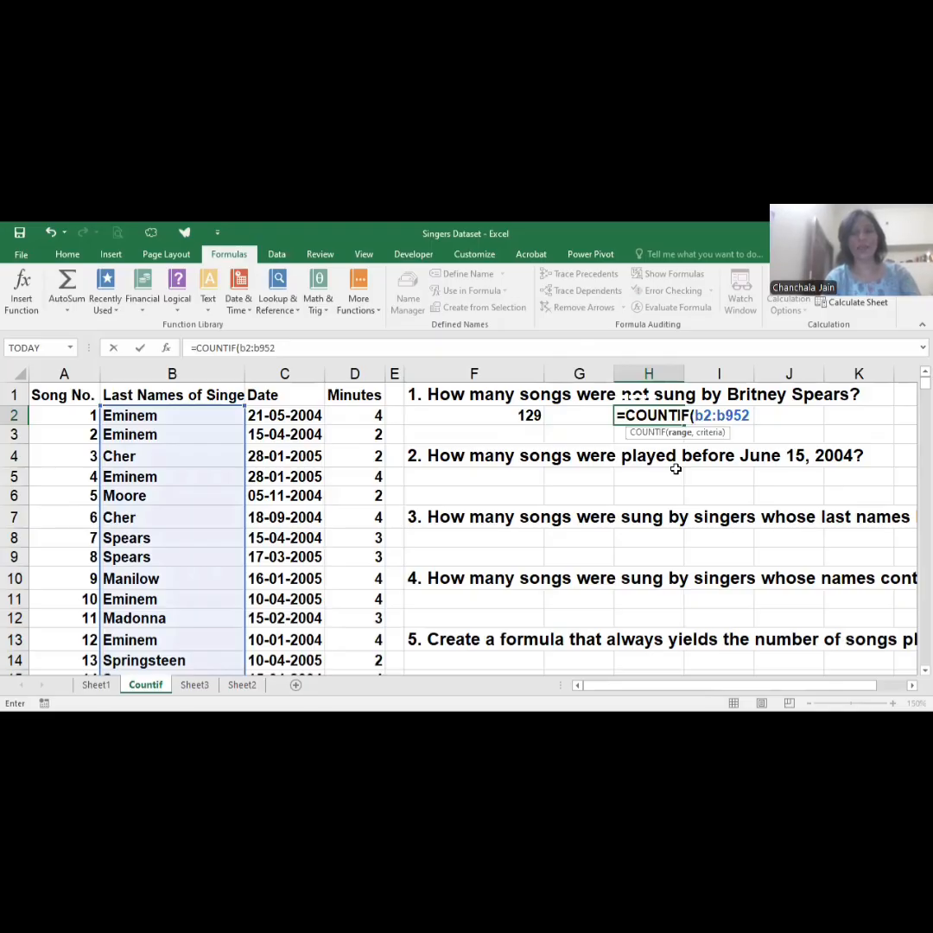
pyautogui.write(',"')
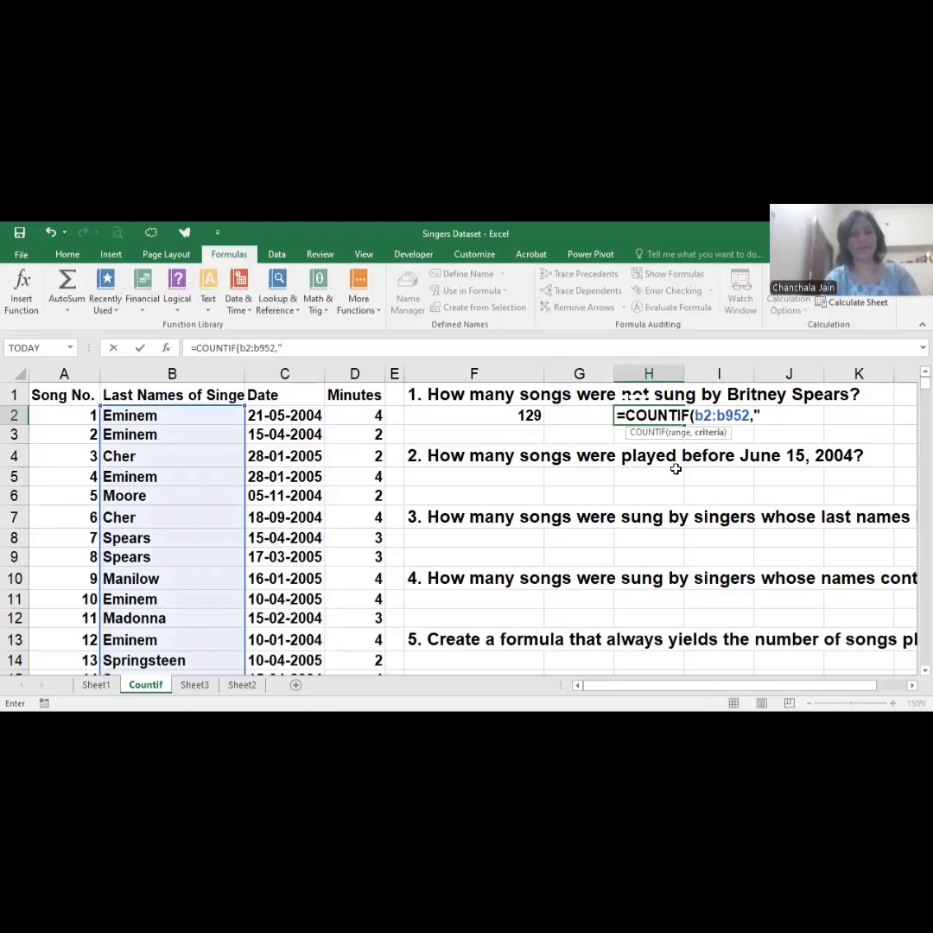
pyautogui.write('Spears')
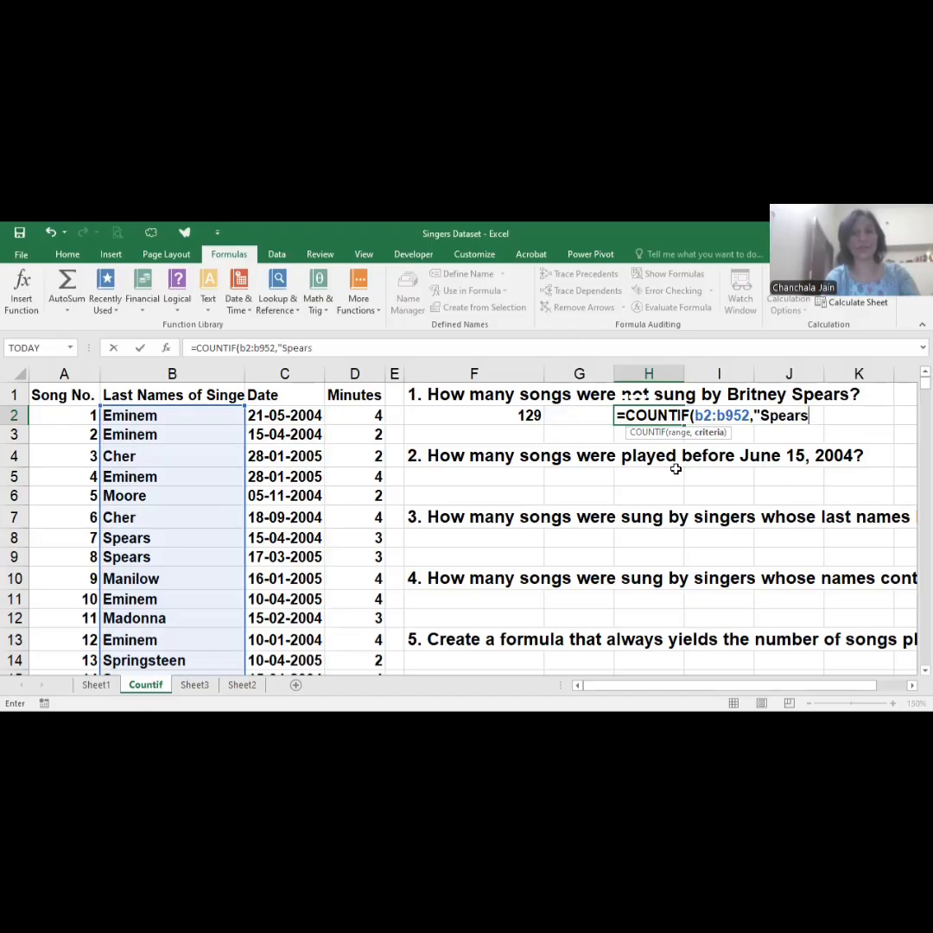
pyautogui.write('"')
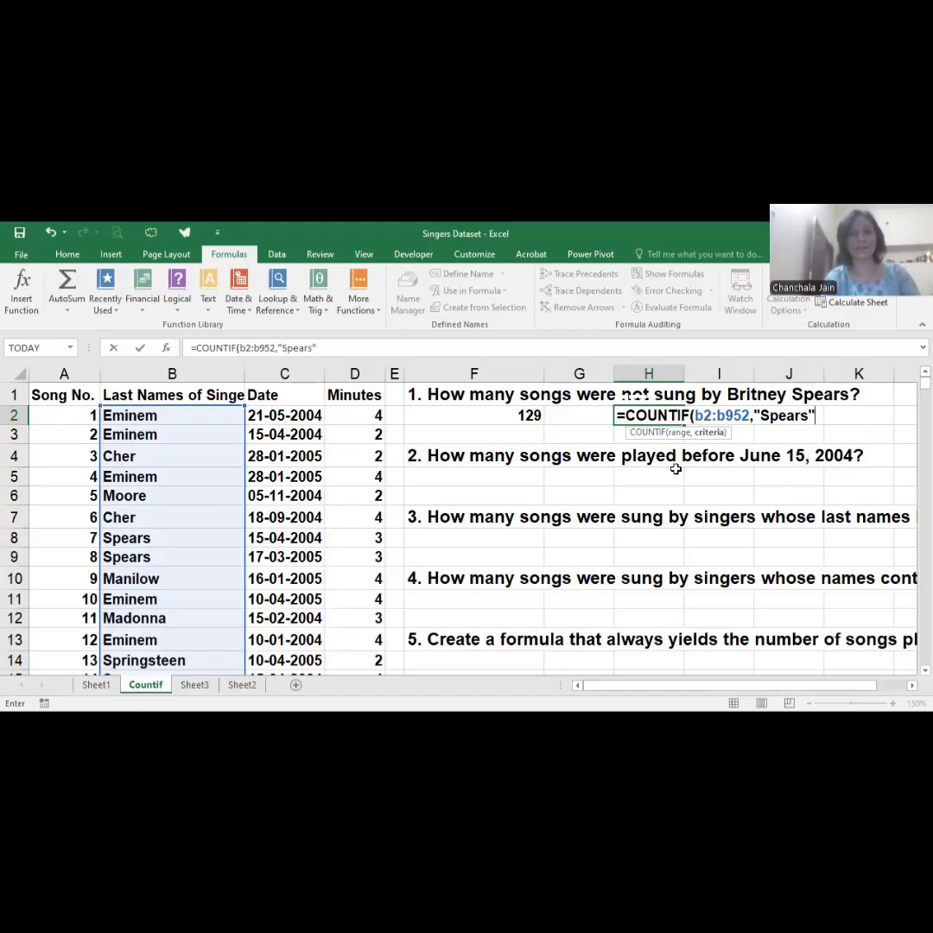
pyautogui.write(')')
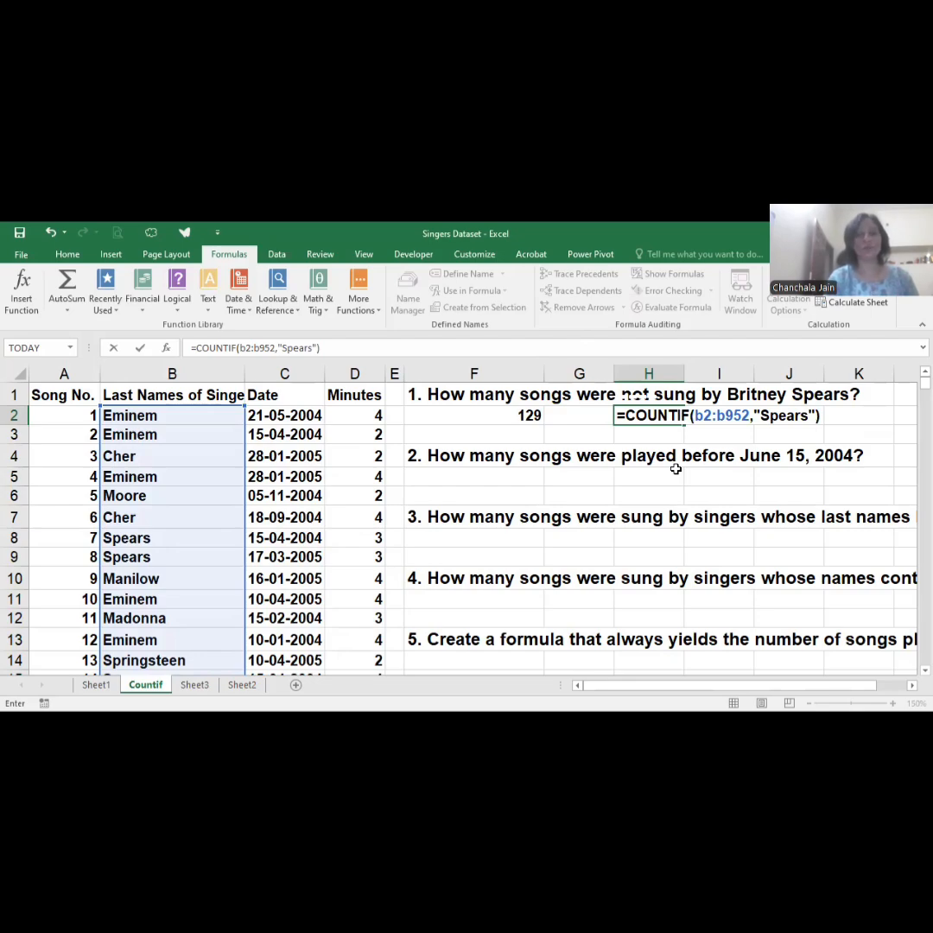
pyautogui.press('Return')
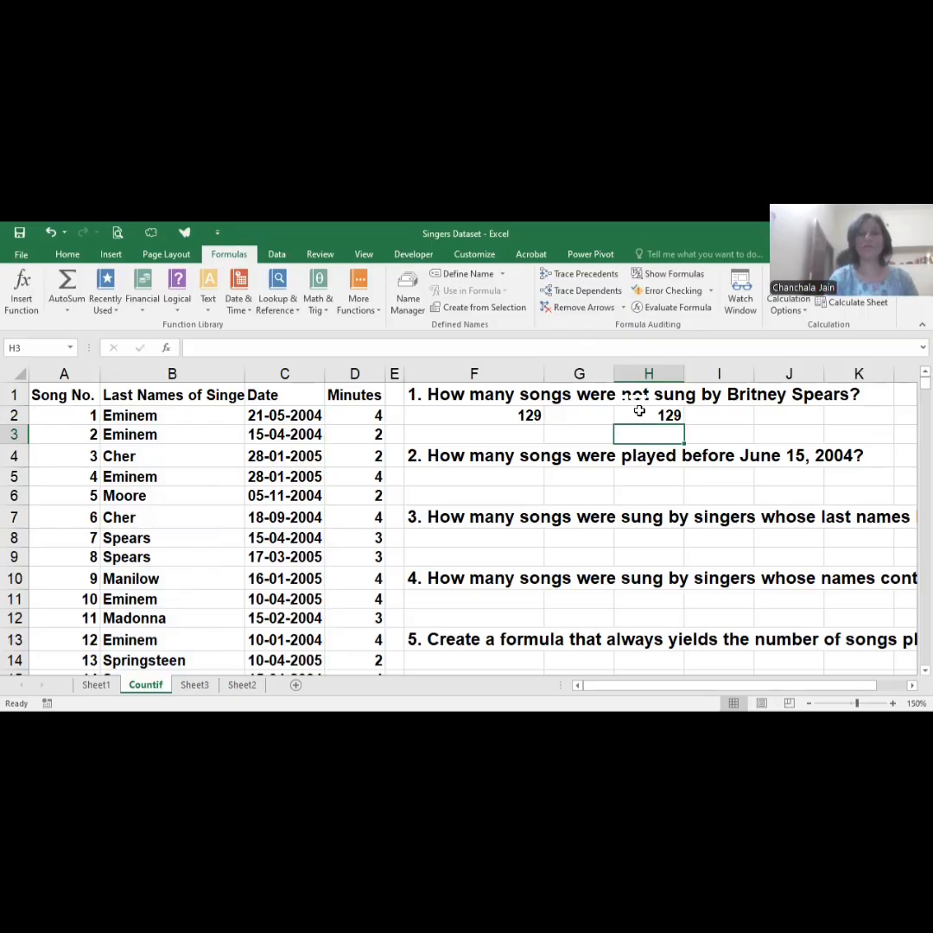
# Enter =COUNTIF(C2:C952,"<15-6-2004") in F5 to count songs played before June 15, 2004, and reselect the cell
pyautogui.click(497, 485)
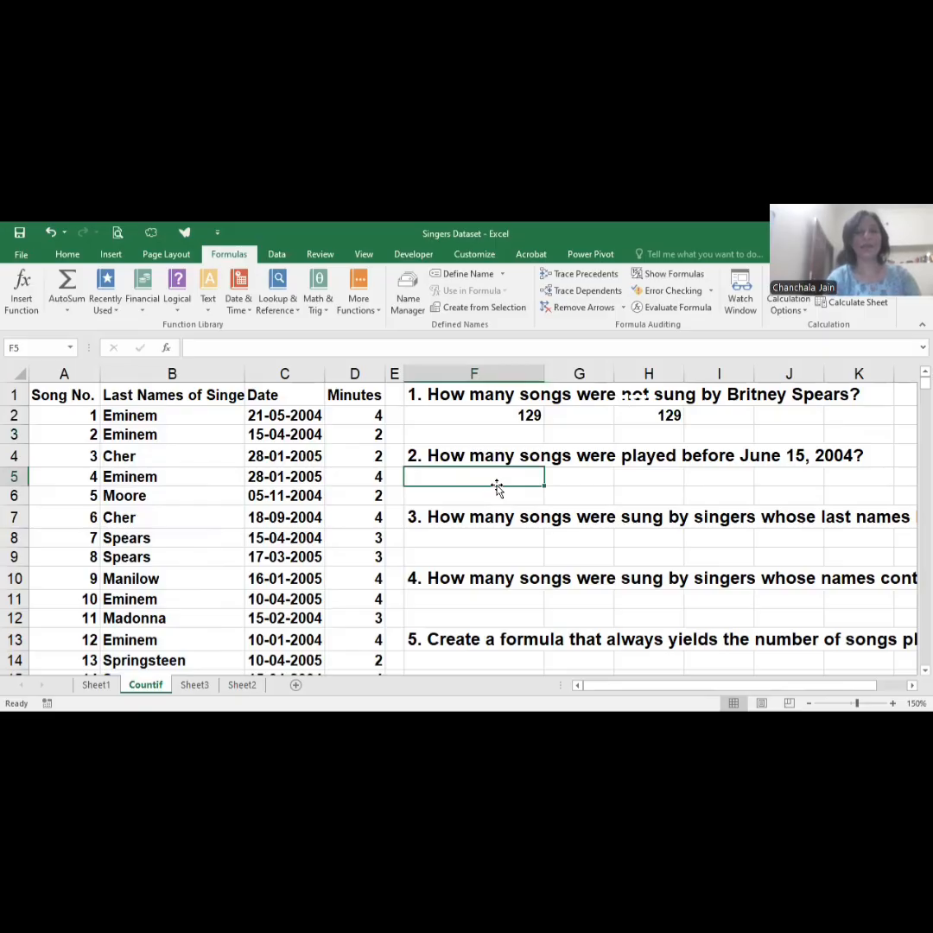
pyautogui.write('=c')
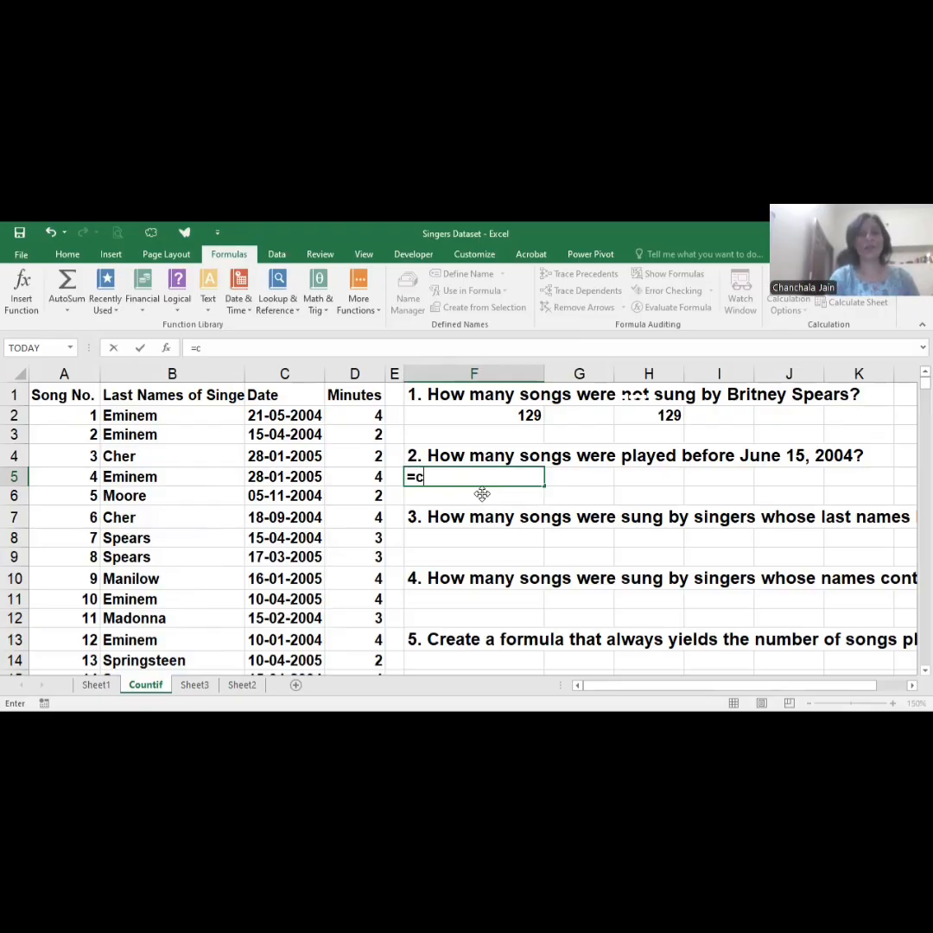
pyautogui.write('ountif(')
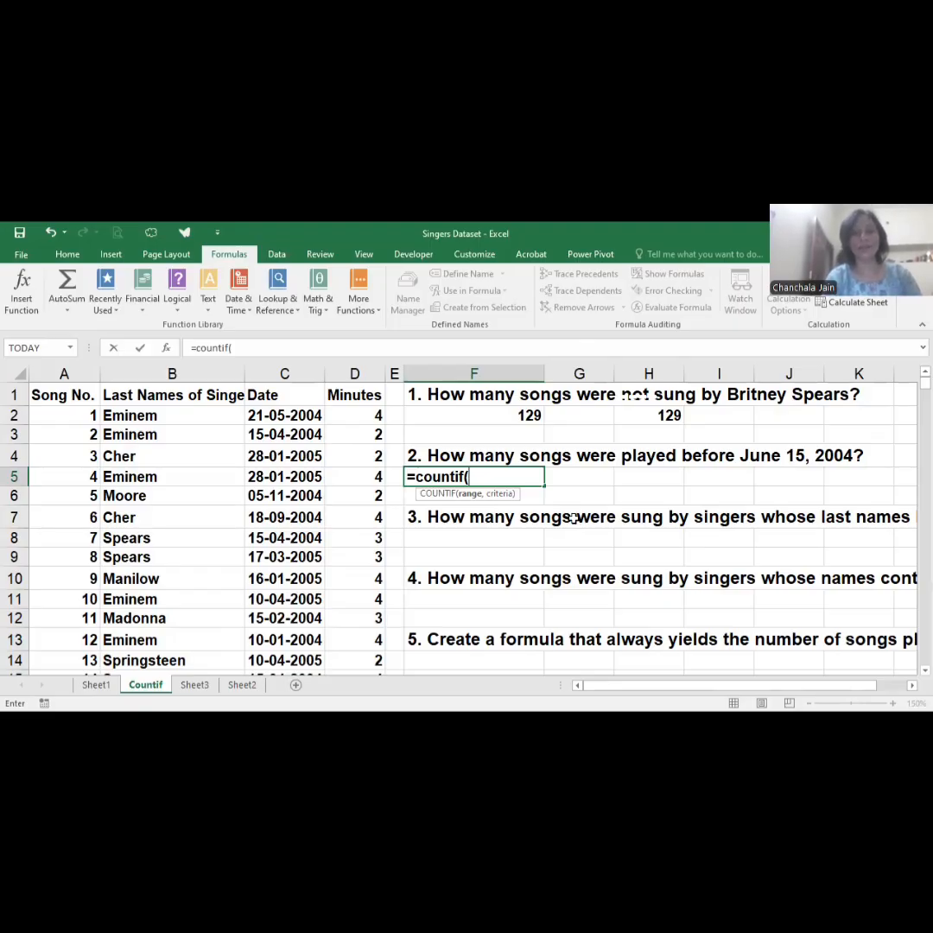
pyautogui.write('c2:c952,')
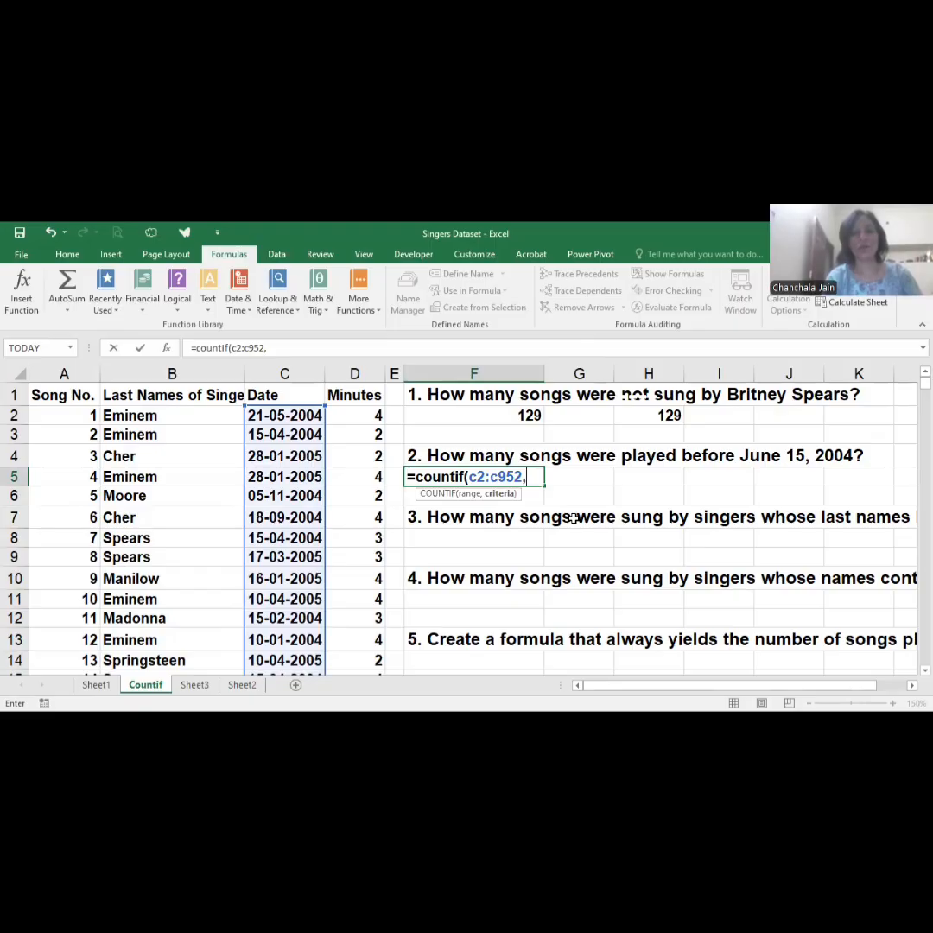
pyautogui.write('"')
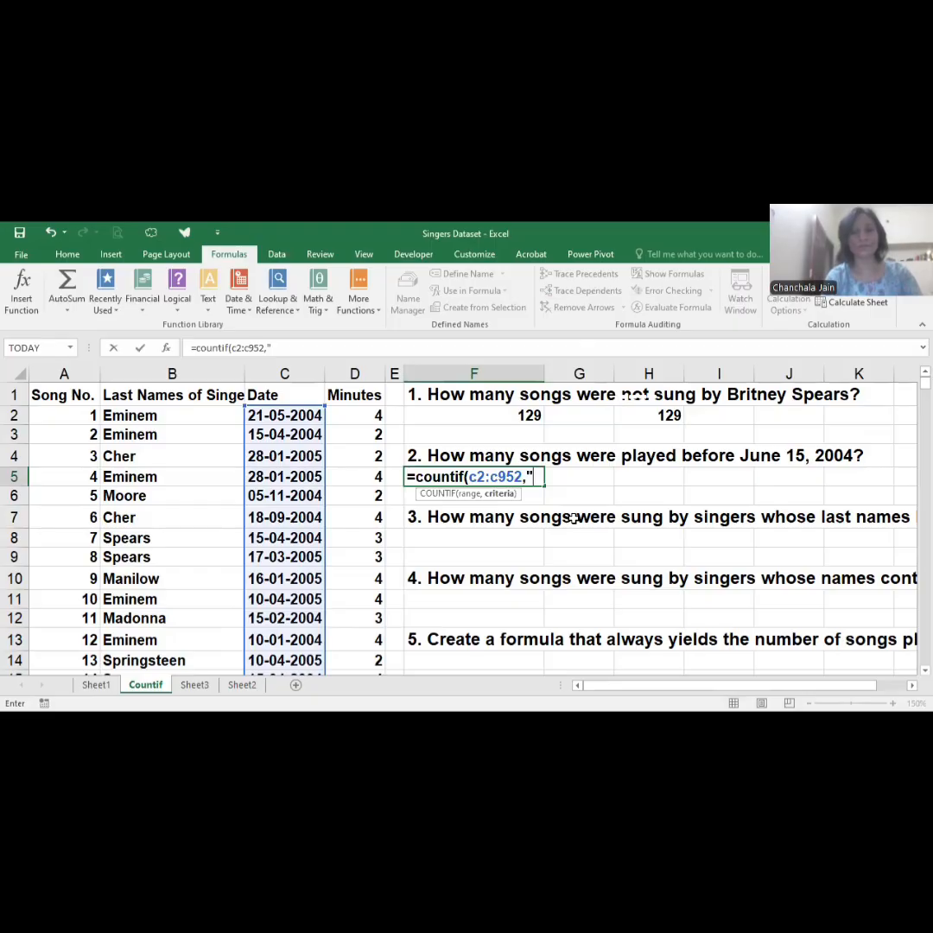
pyautogui.write('<')
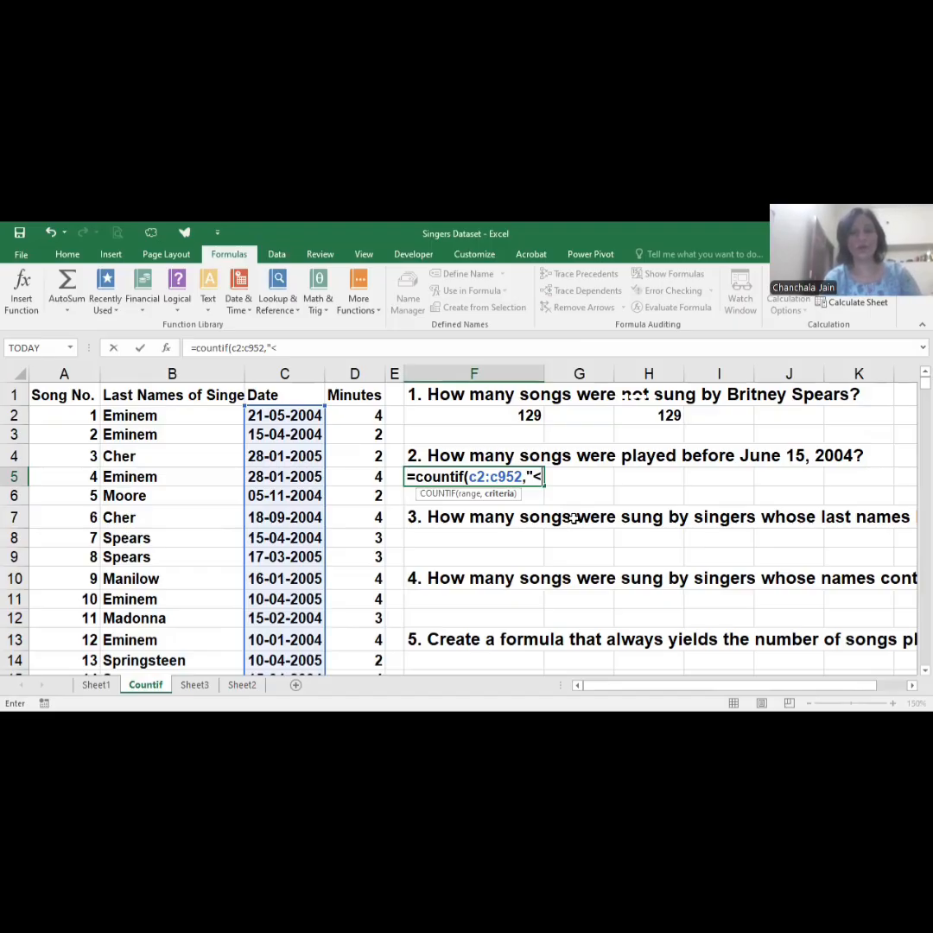
pyautogui.write('15-6-2004")')
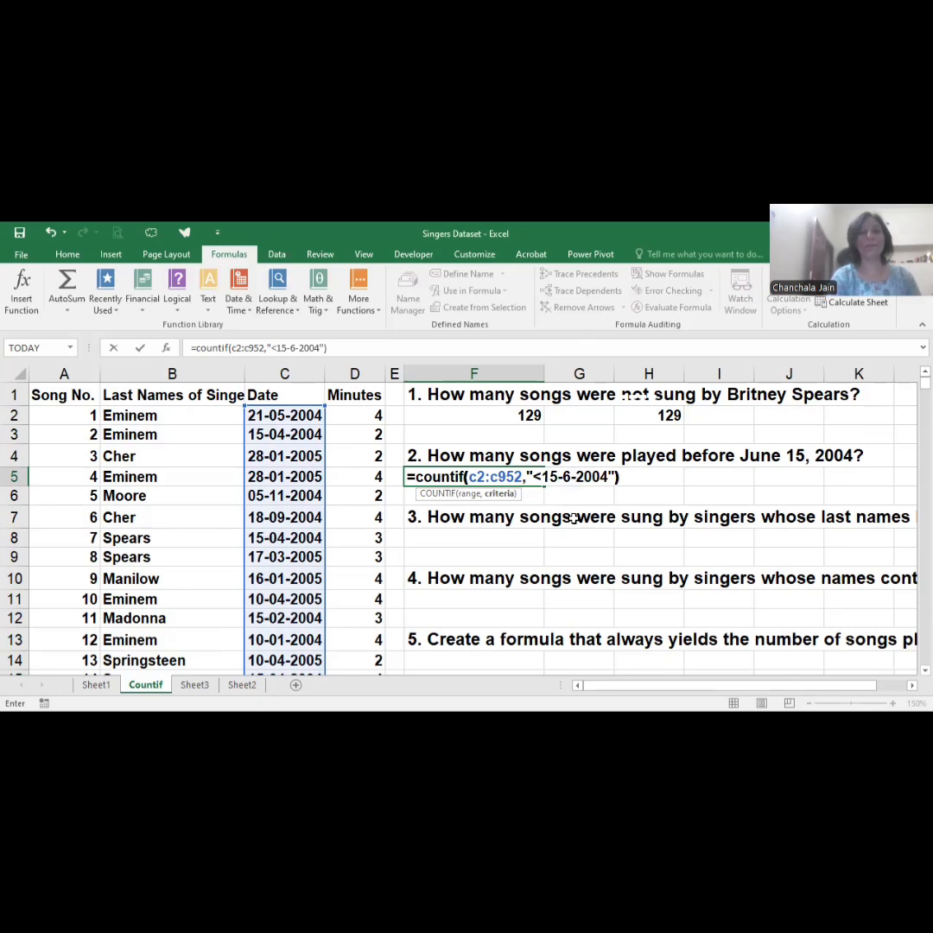
pyautogui.press('Return')
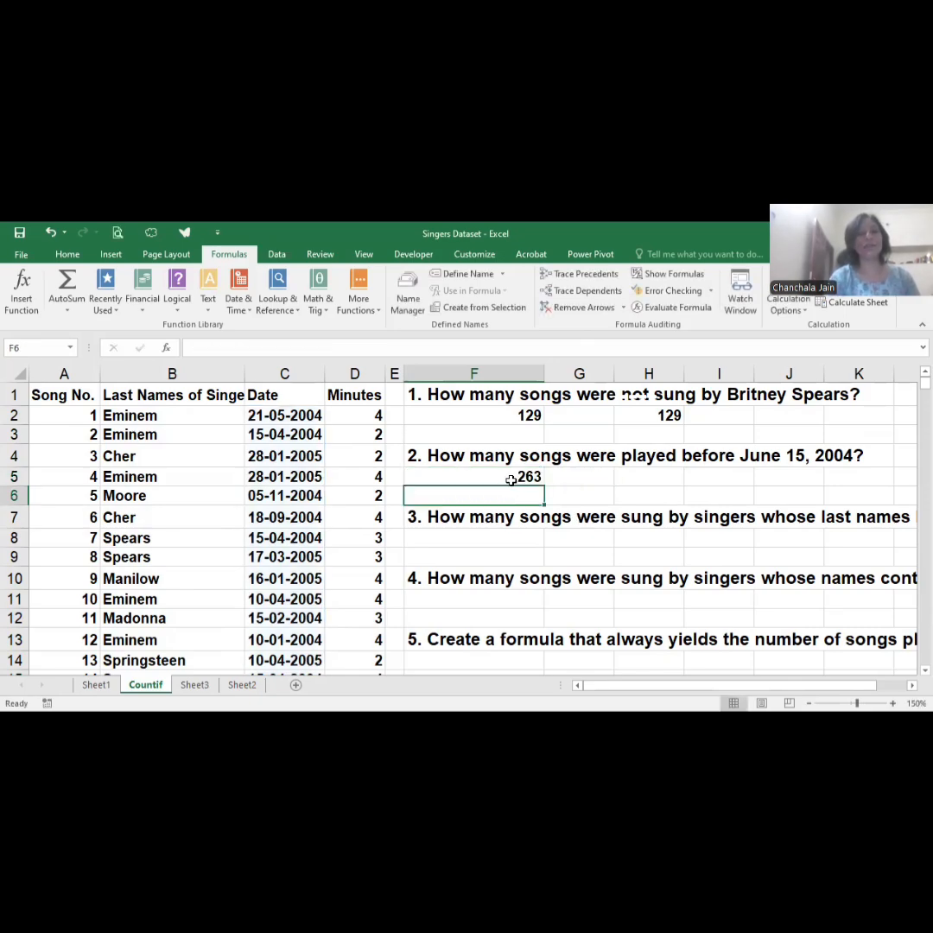
pyautogui.click(511, 479)
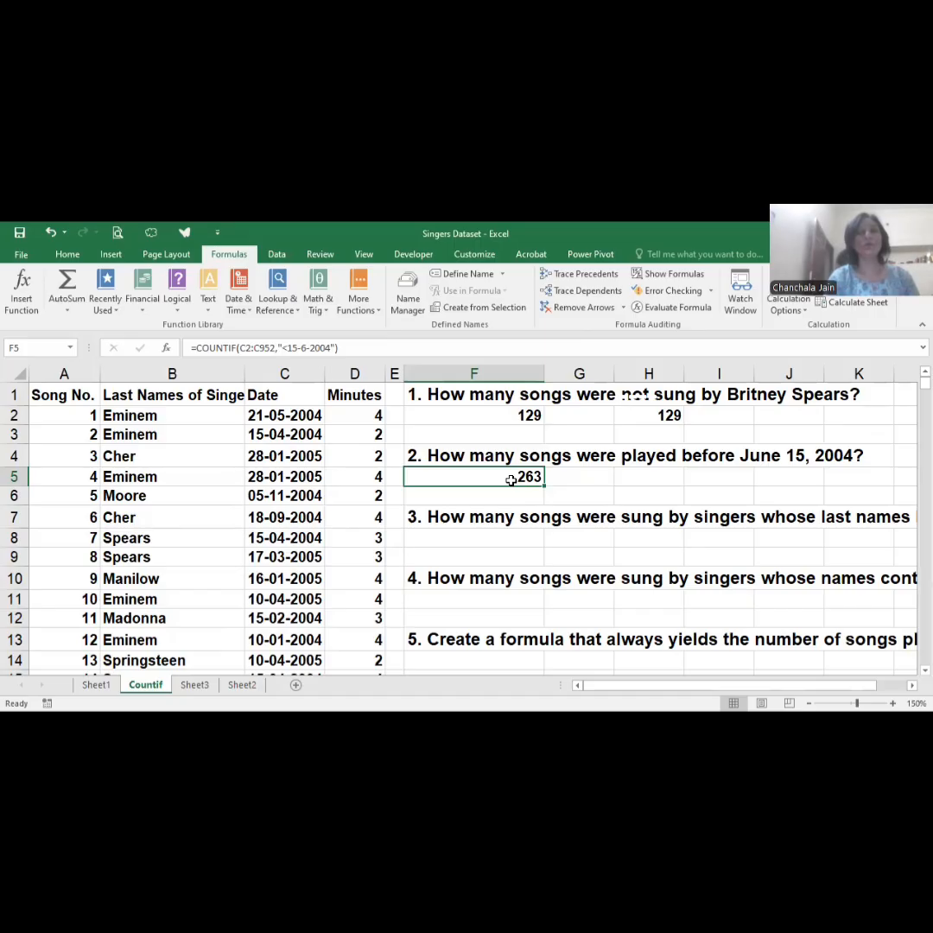
# Select cell F8 below the third question and read the full question text beside the singer names column
pyautogui.click(465, 541)
pyautogui.hscroll(2, 464, 541)
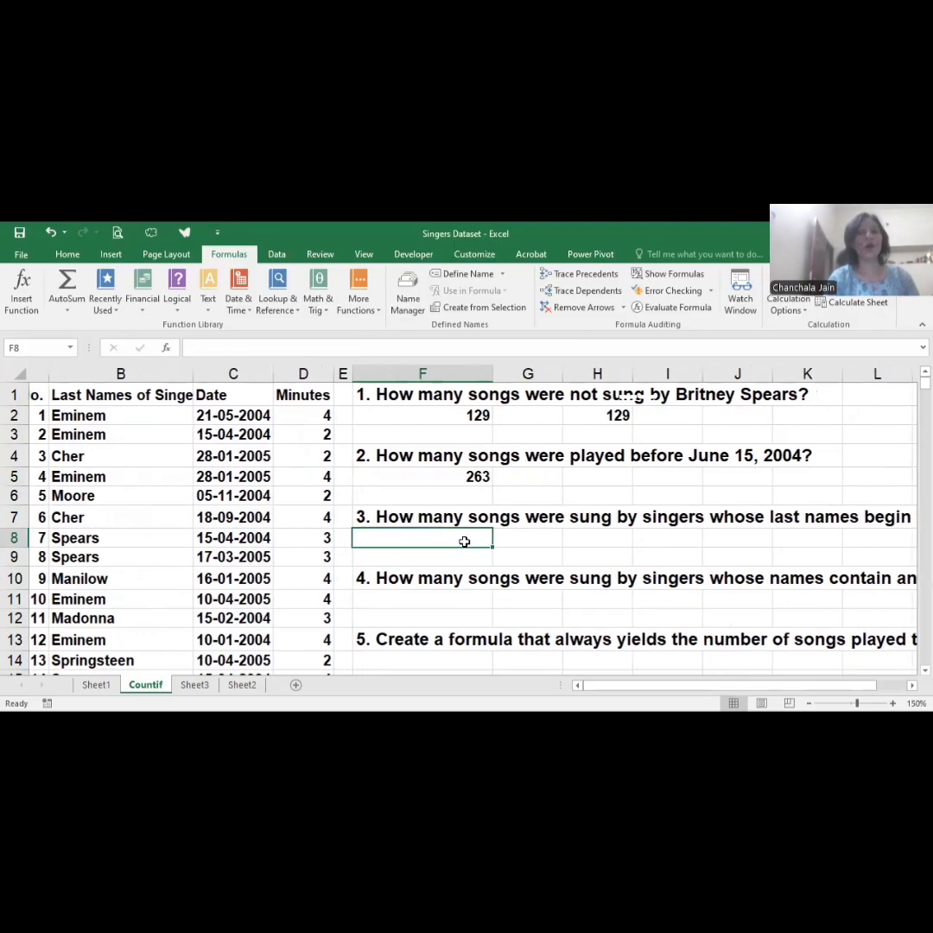
pyautogui.hscroll(1, 465, 541)
pyautogui.hscroll(-1, 465, 541)
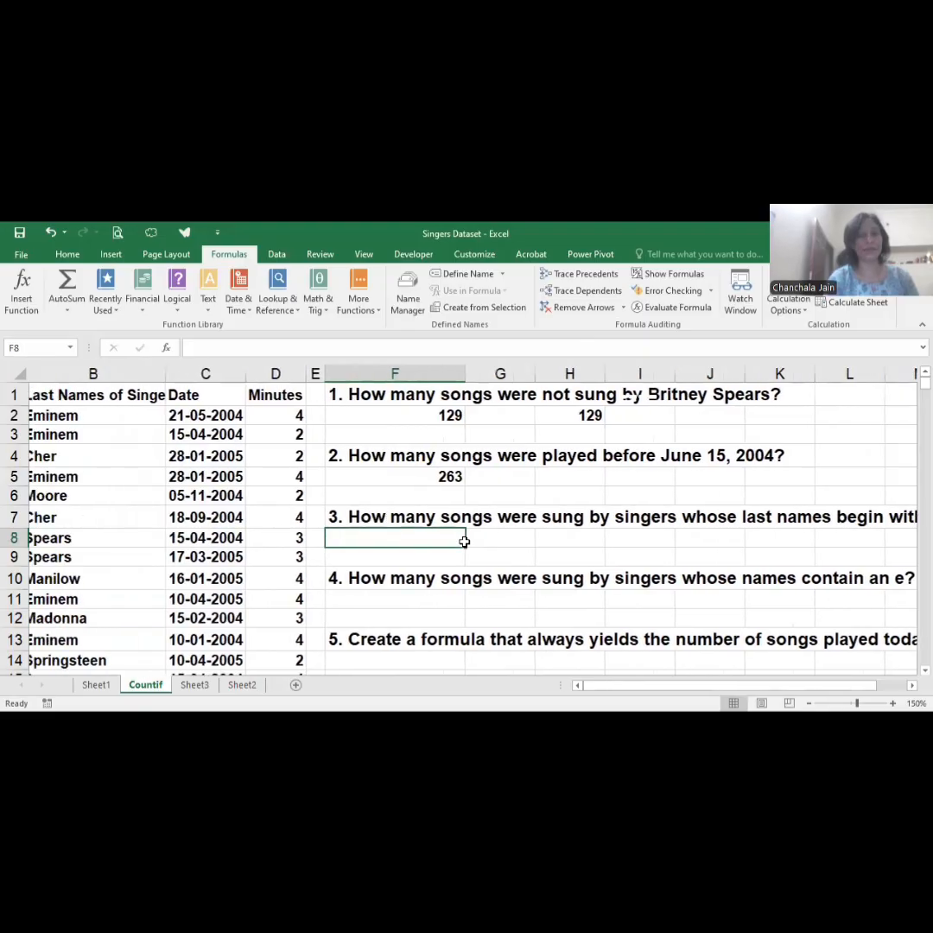
pyautogui.hscroll(1, 465, 541)
pyautogui.hscroll(1, 465, 540)
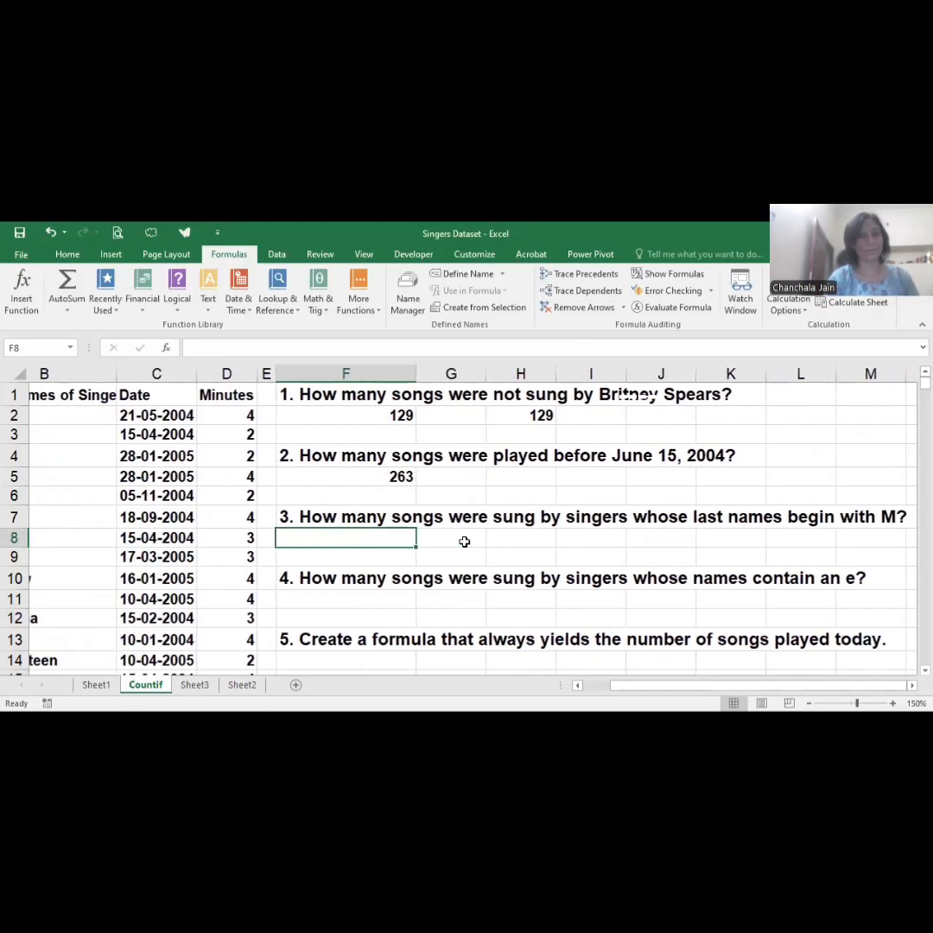
pyautogui.hscroll(-1, 465, 541)
pyautogui.hscroll(1, 465, 542)
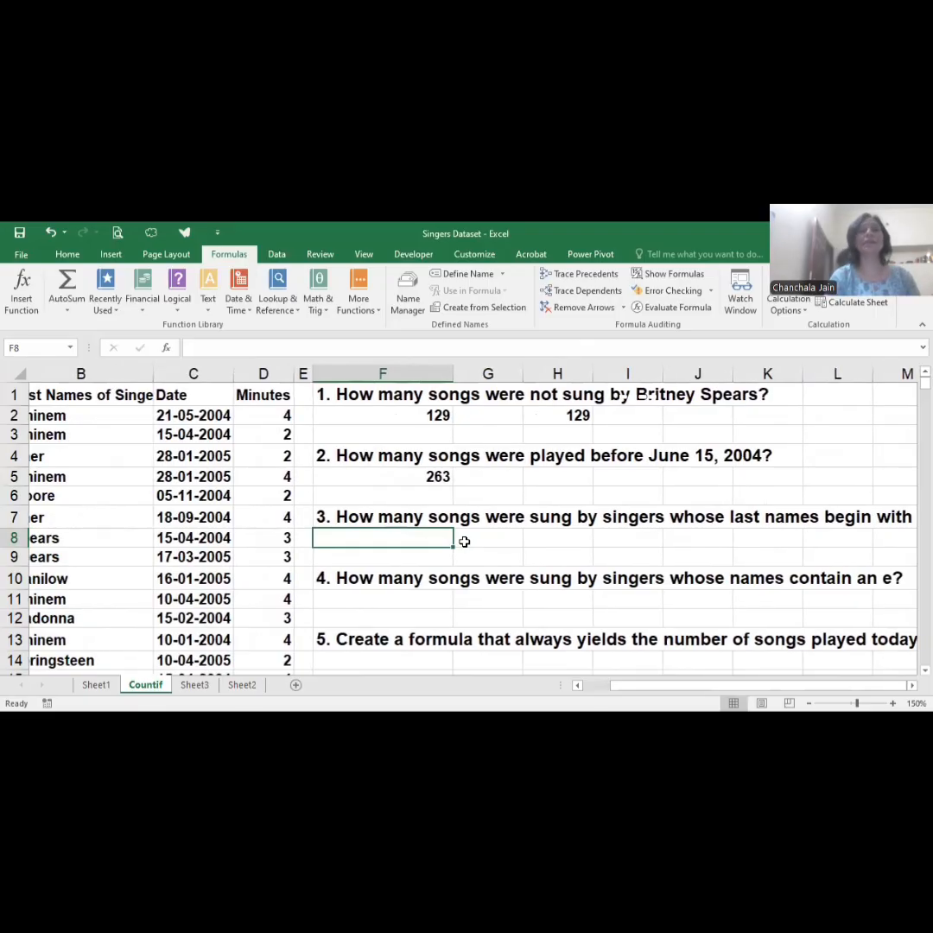
pyautogui.hscroll(-1, 465, 541)
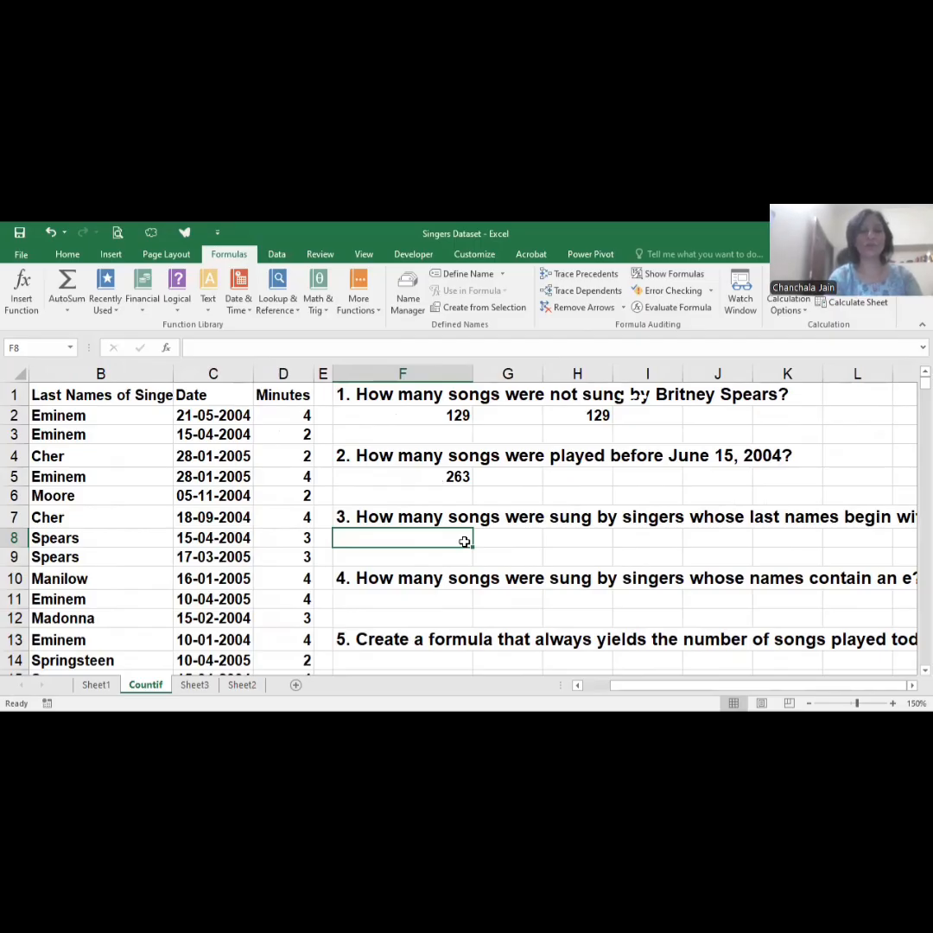
# Enter =COUNTIF(B2:B952,"M*") in F8 to count songs by singers whose last names begin with M
pyautogui.write('=')
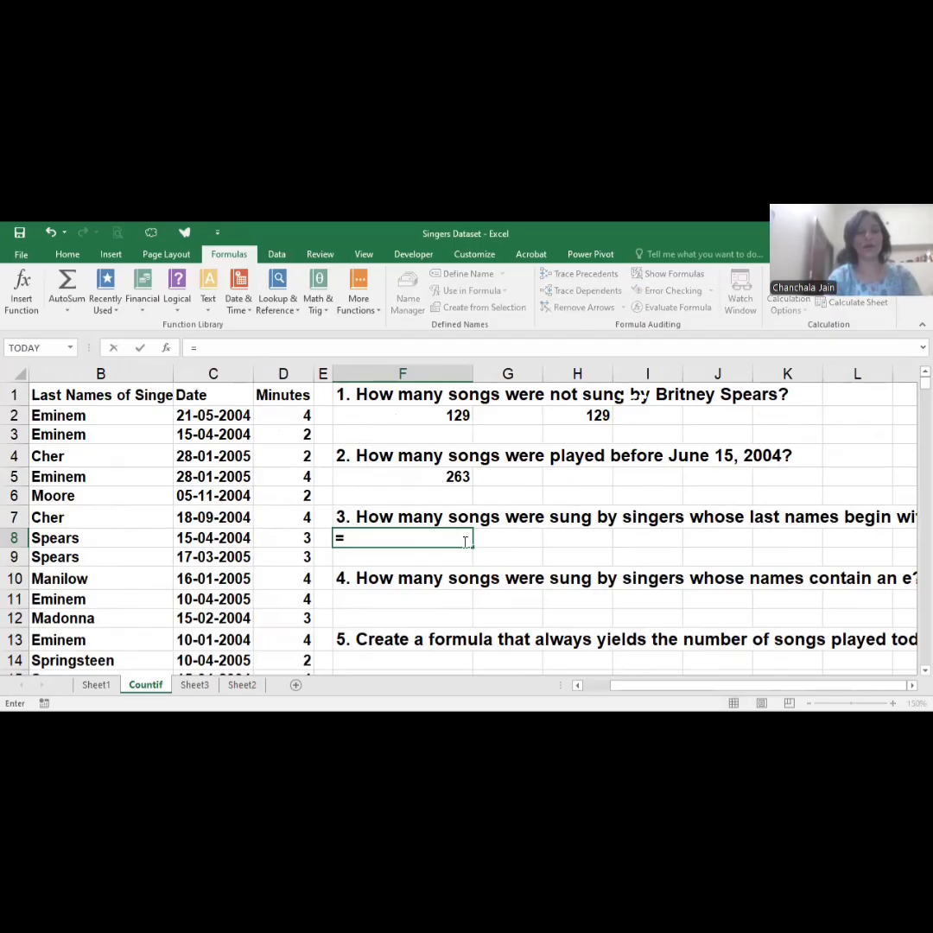
pyautogui.write('count')
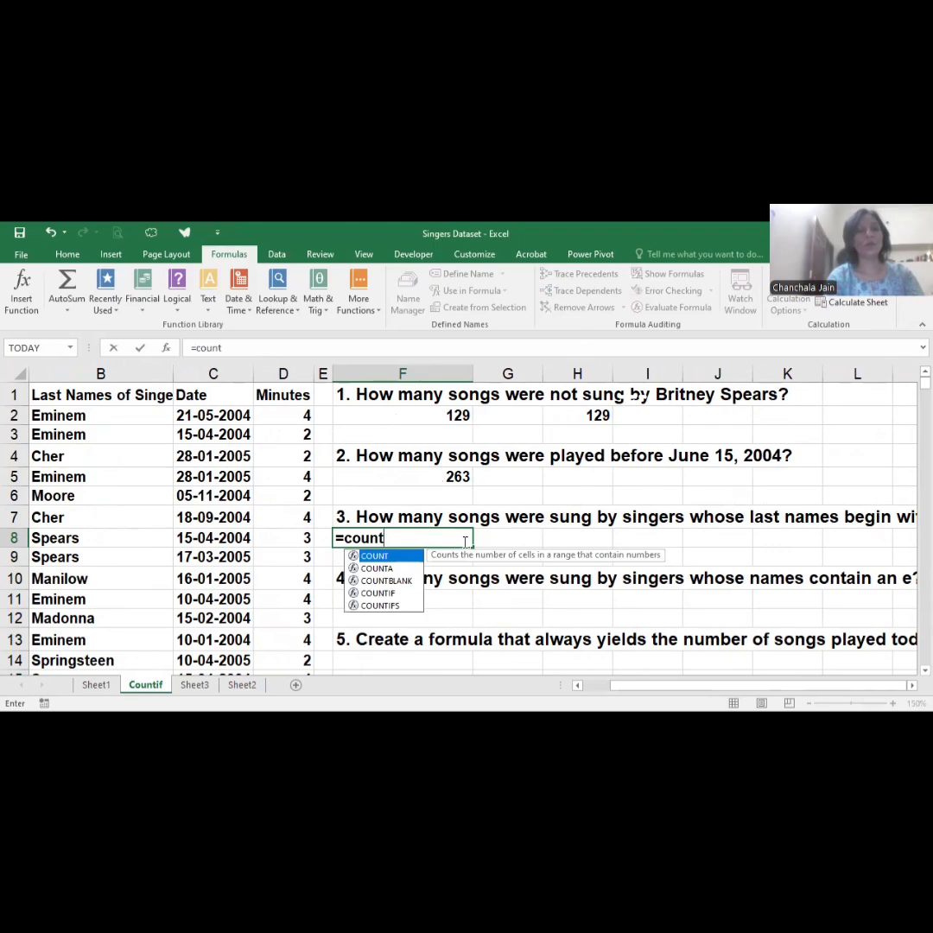
pyautogui.write('if')
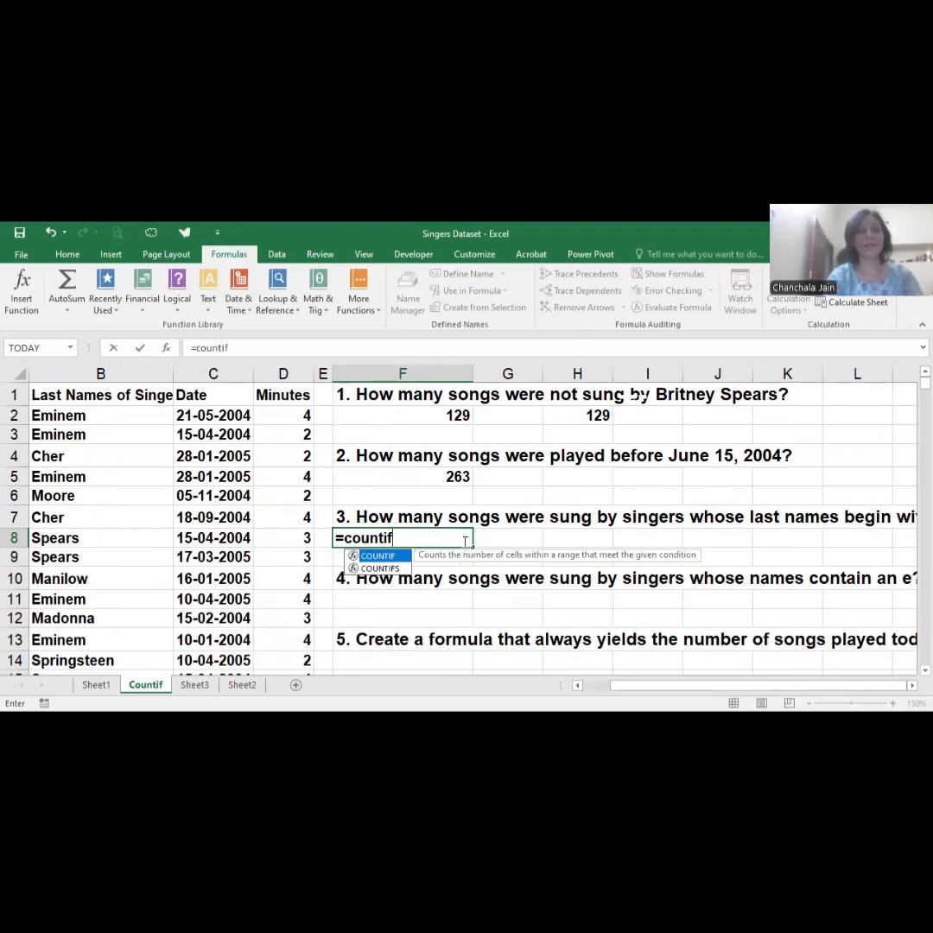
pyautogui.write('(')
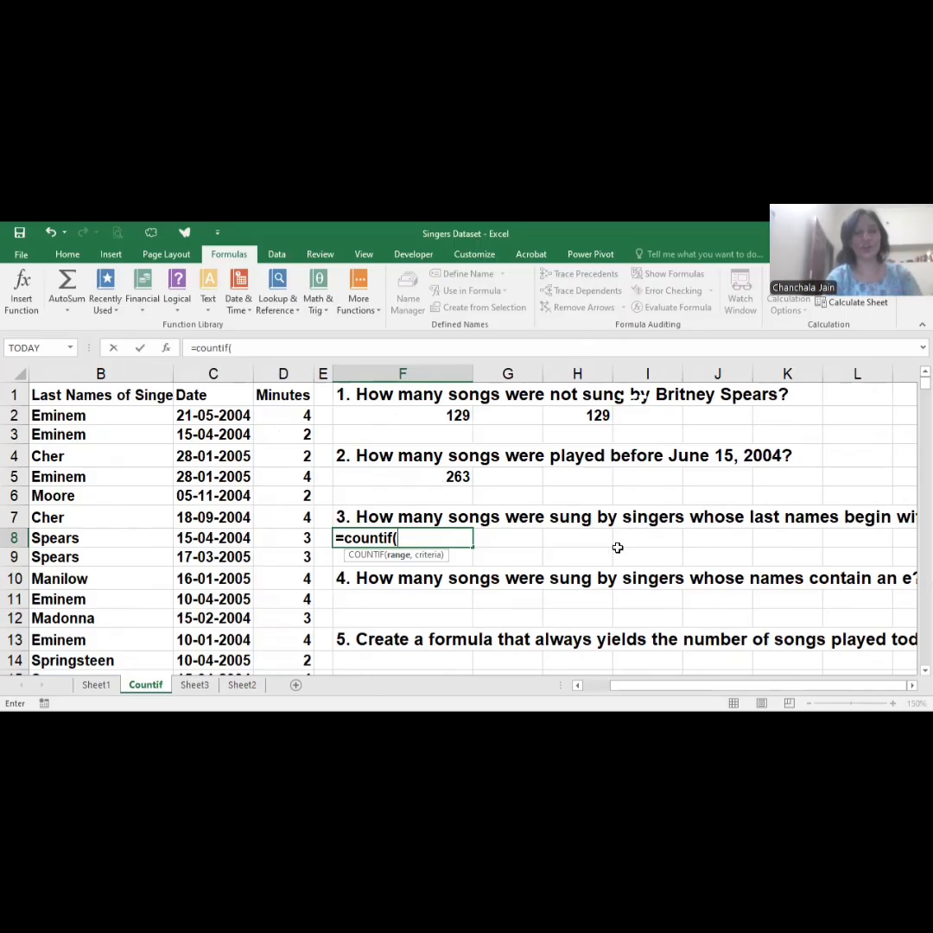
pyautogui.write('b2:')
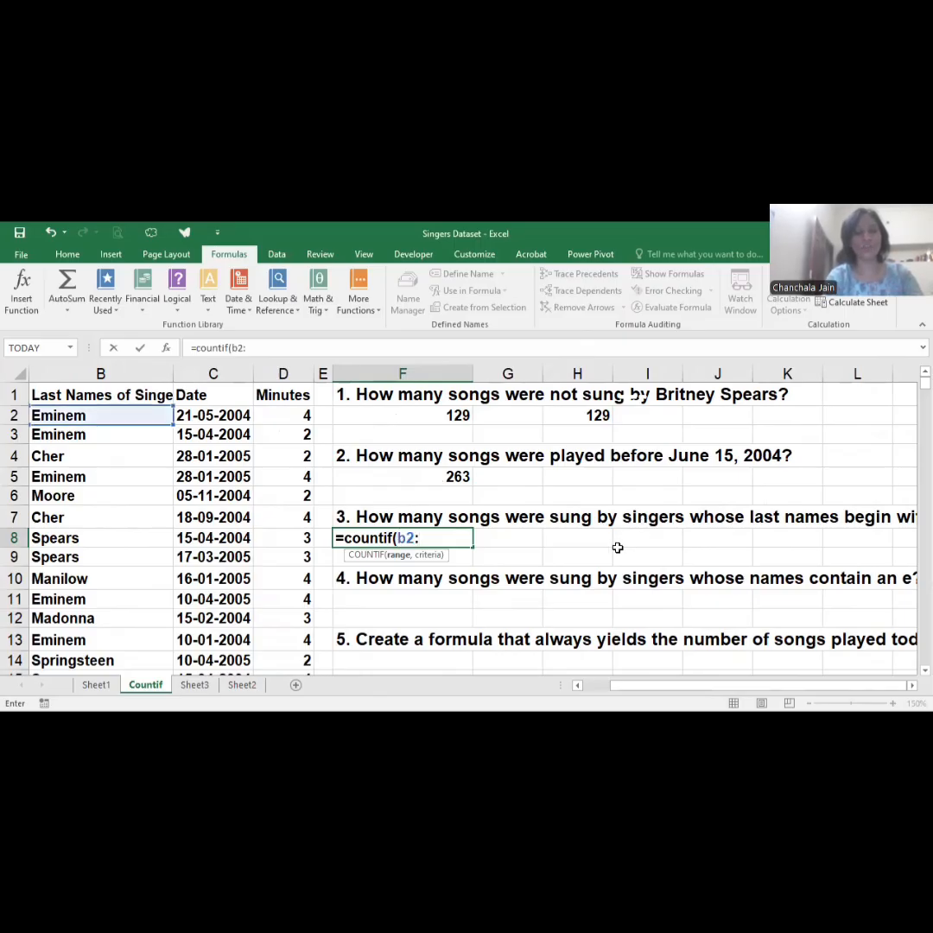
pyautogui.write('b95')
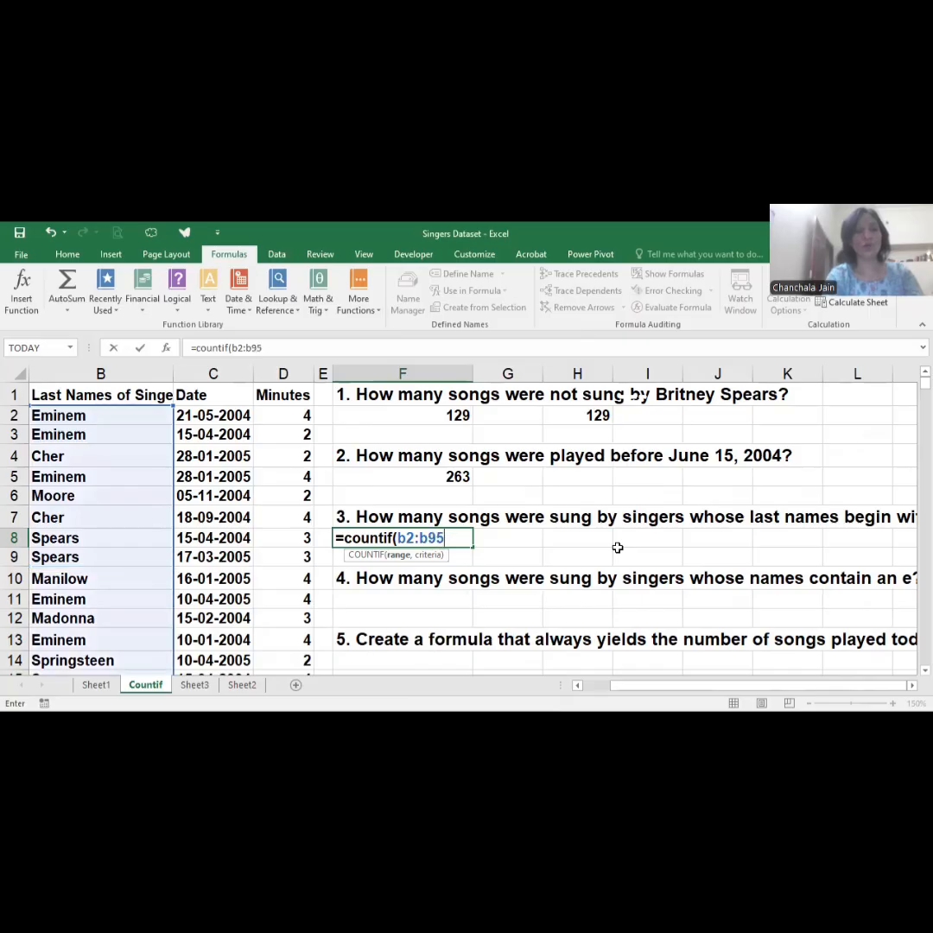
pyautogui.write('2')
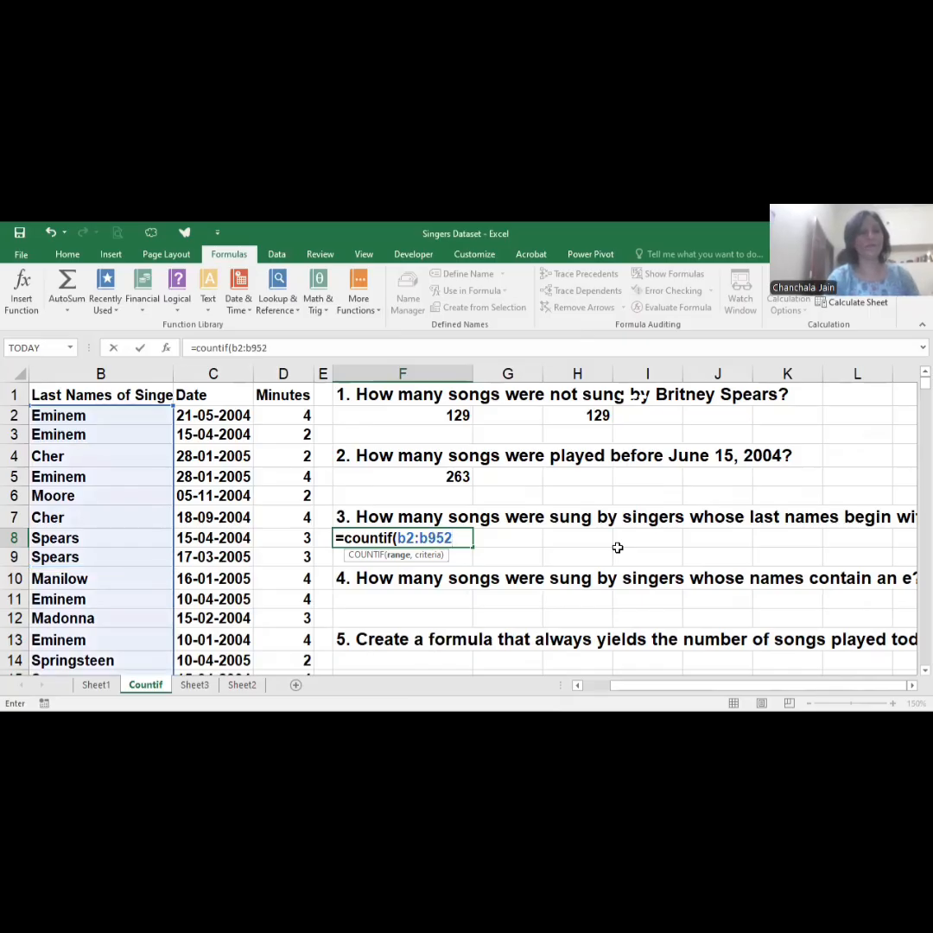
pyautogui.write(',')
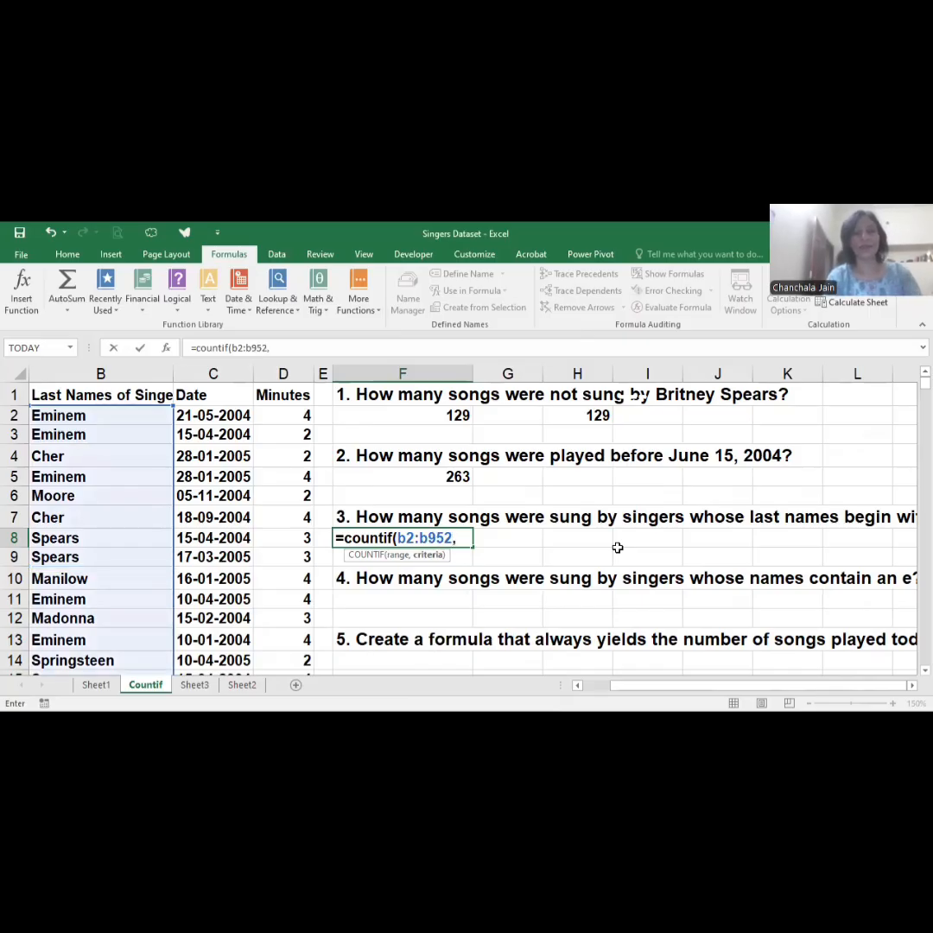
pyautogui.write('"')
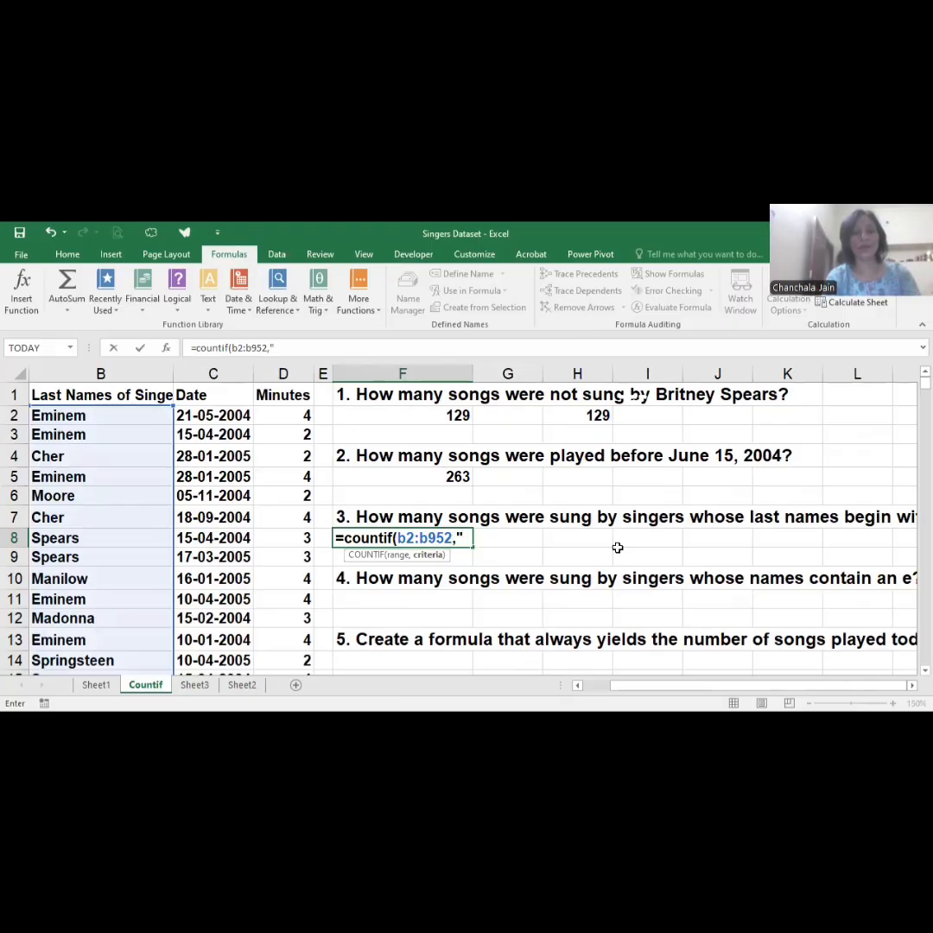
pyautogui.write('M')
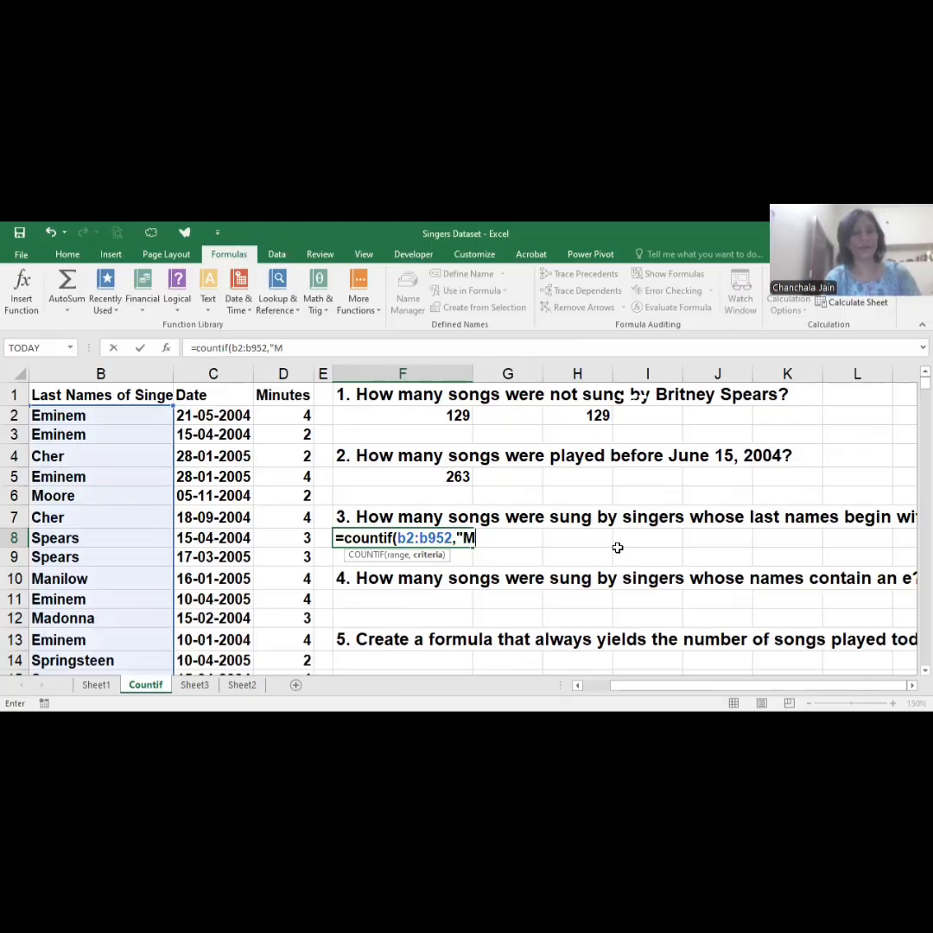
pyautogui.write('*')
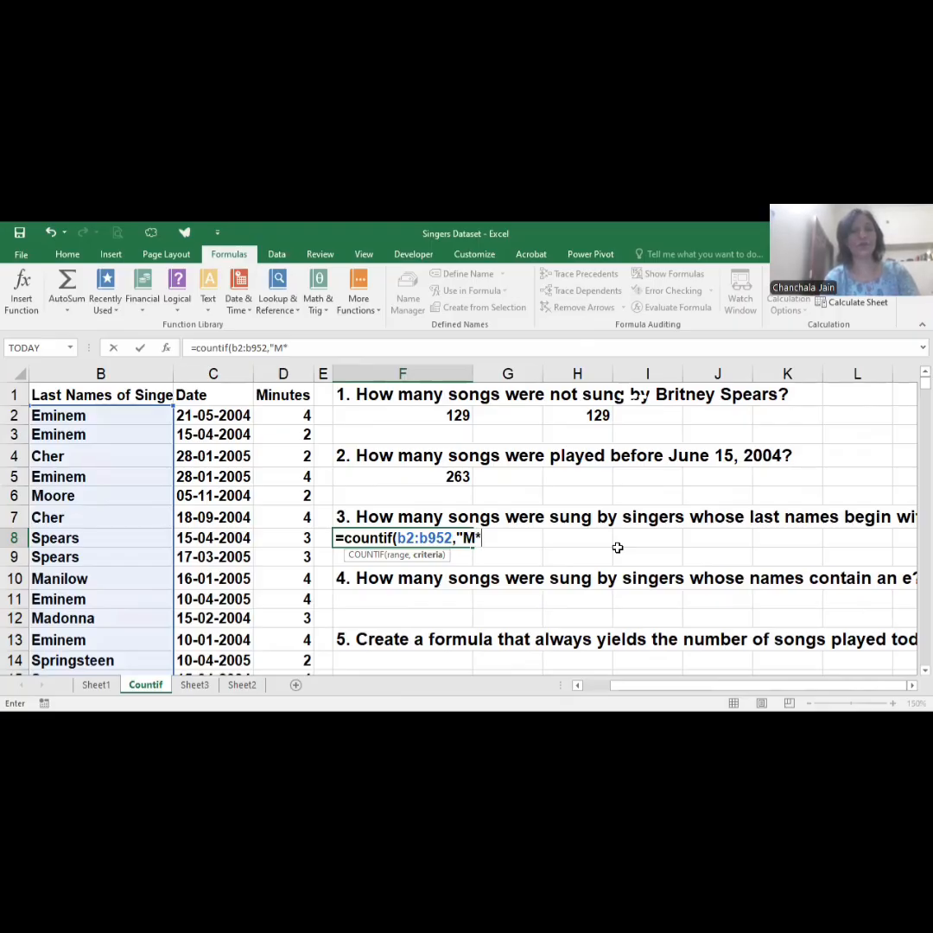
pyautogui.write('"')
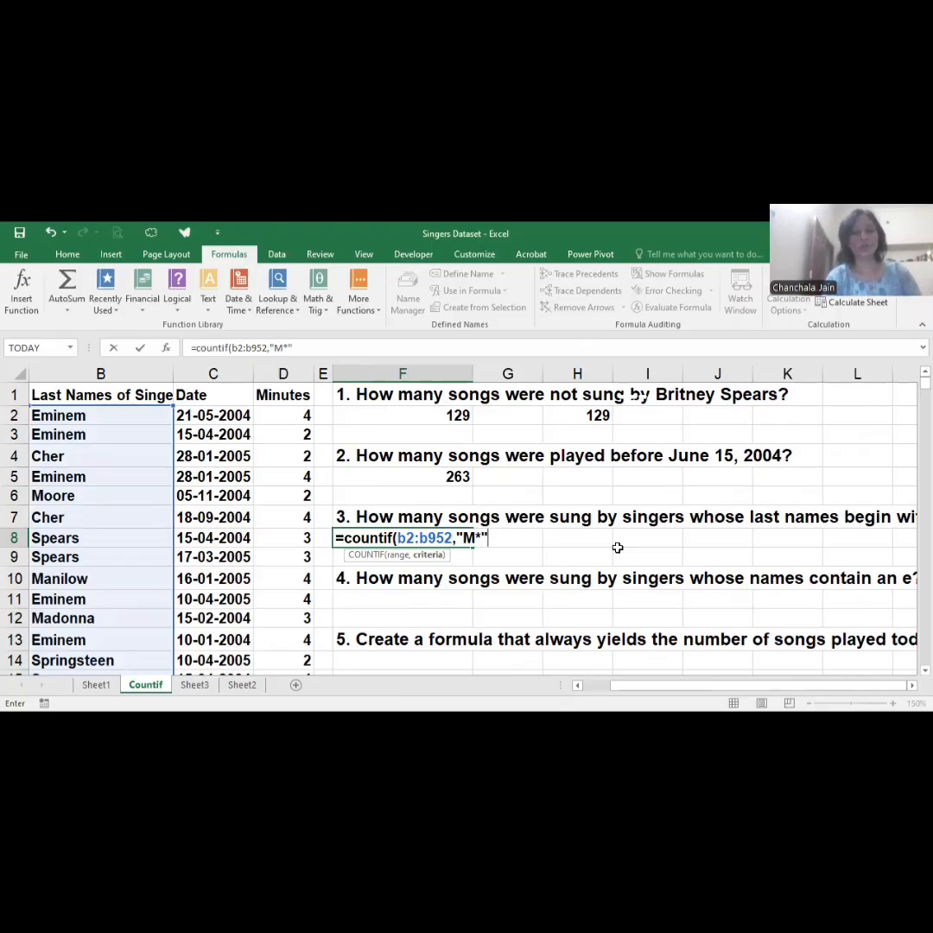
pyautogui.write('")')
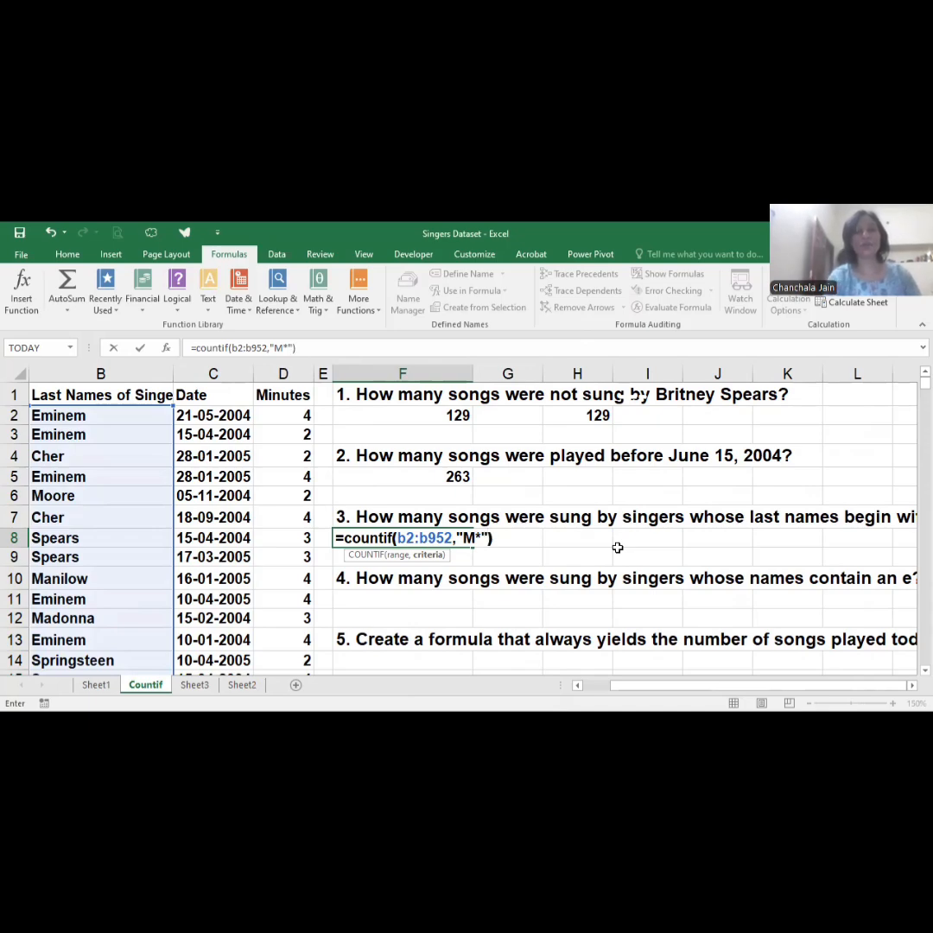
pyautogui.press('Return')
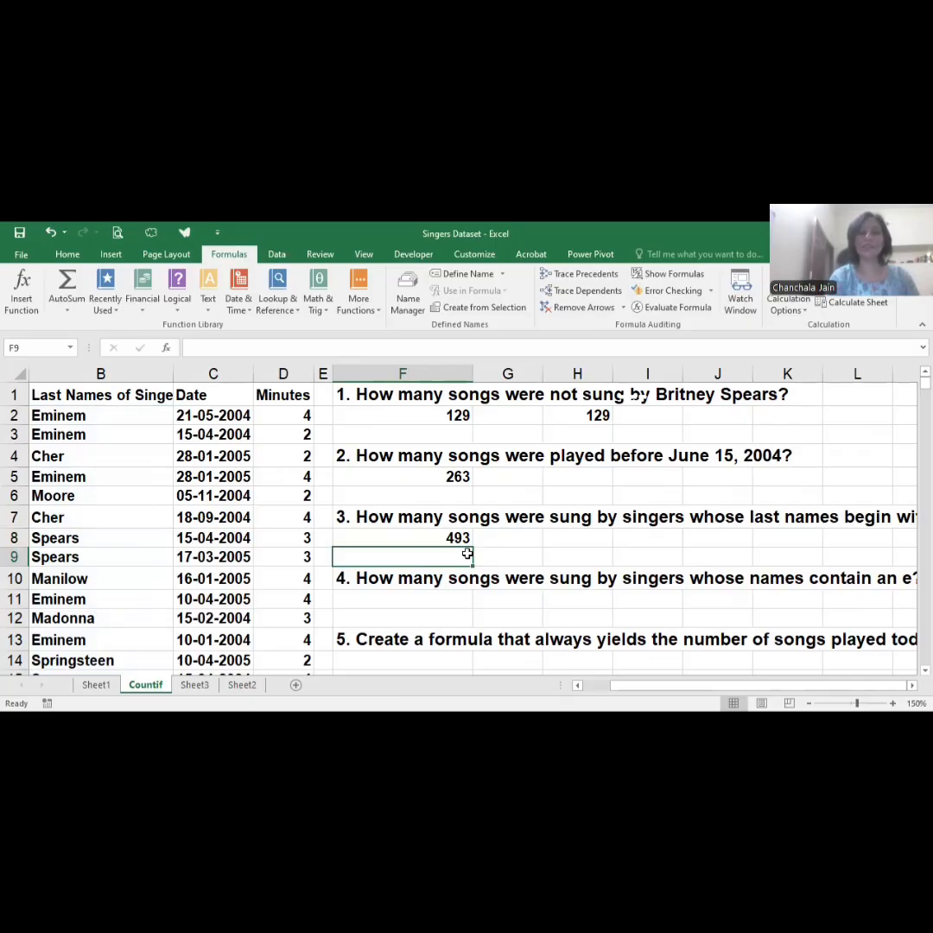
# Enter =COUNTIF(B2:B952,"*e*") in F11 to count songs by singers whose names contain an e
pyautogui.click(400, 601)
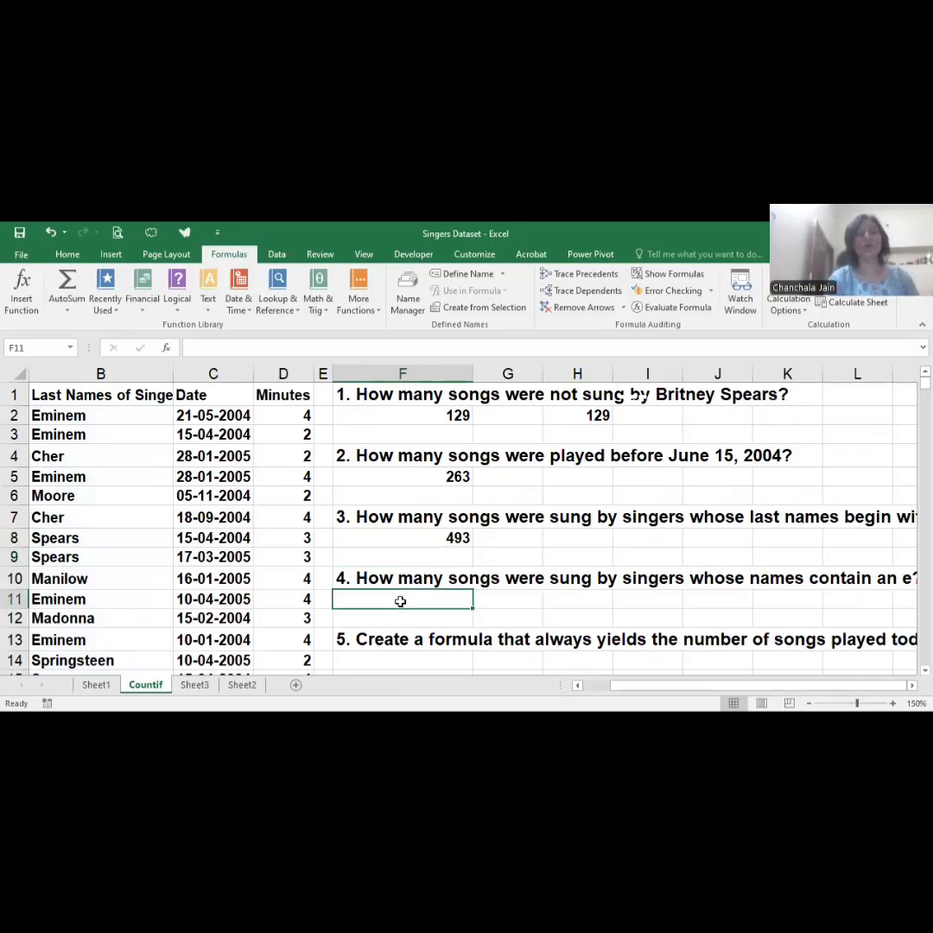
pyautogui.hscroll(2, 400, 601)
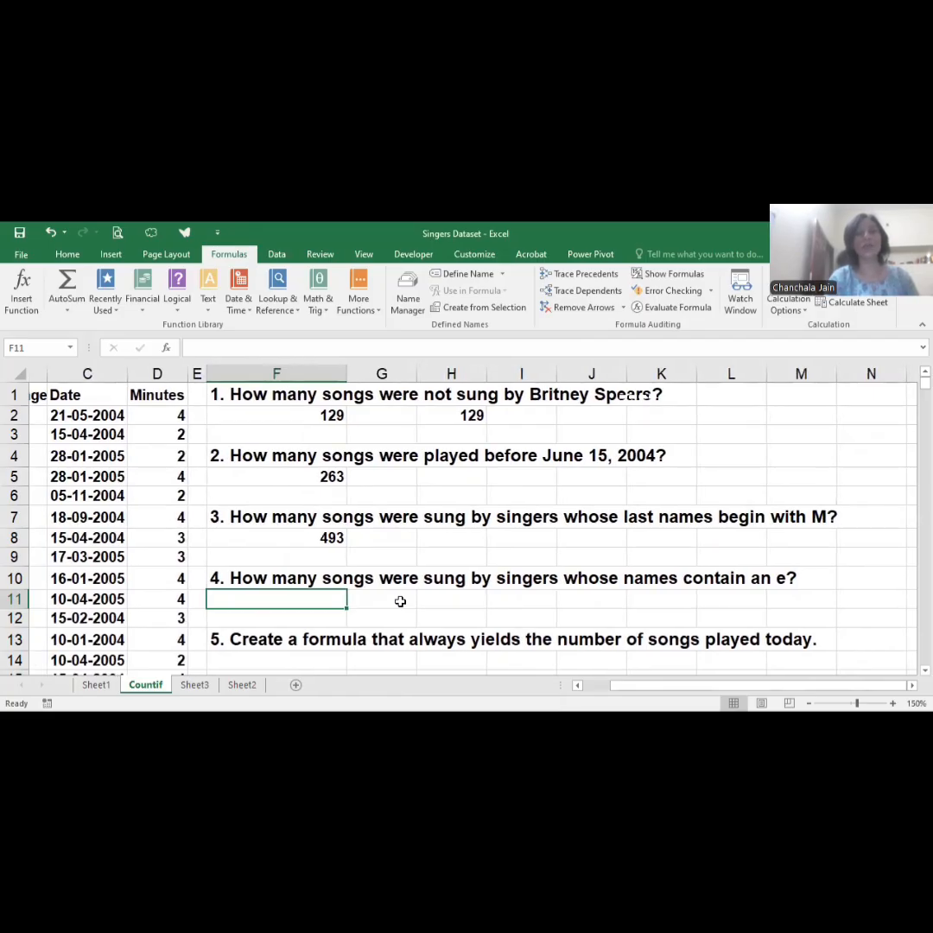
pyautogui.hscroll(-2, 400, 600)
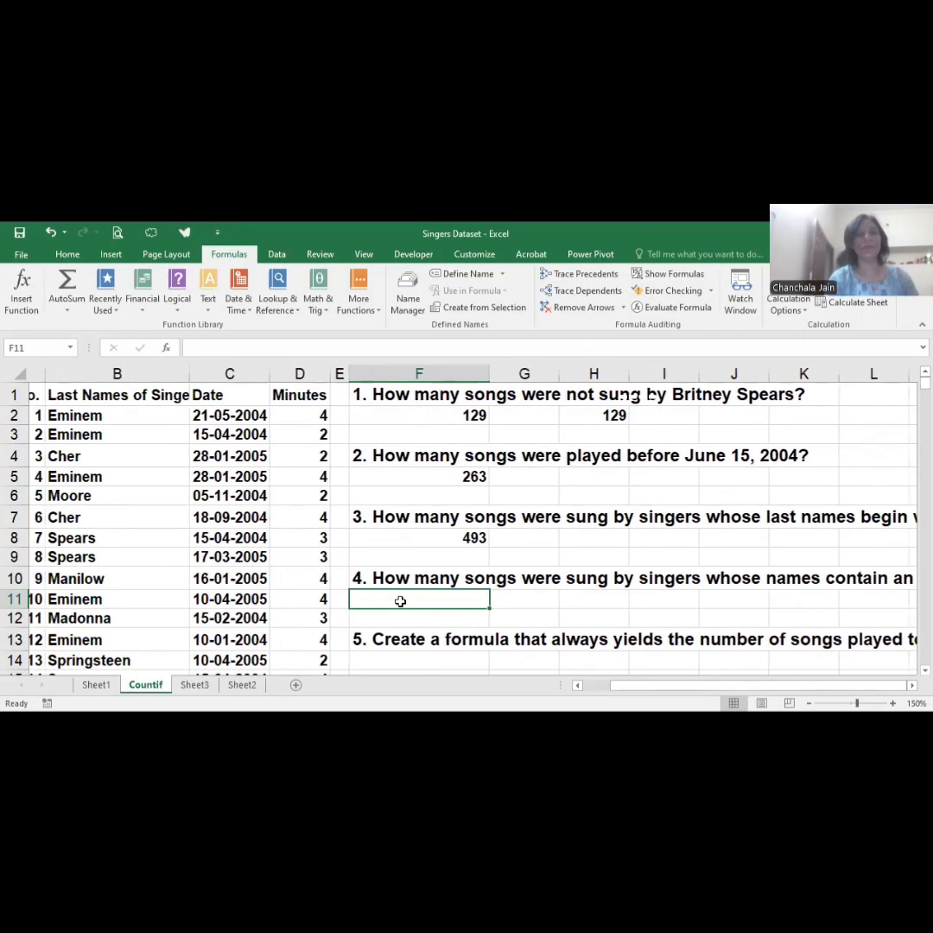
pyautogui.hscroll(1, 400, 601)
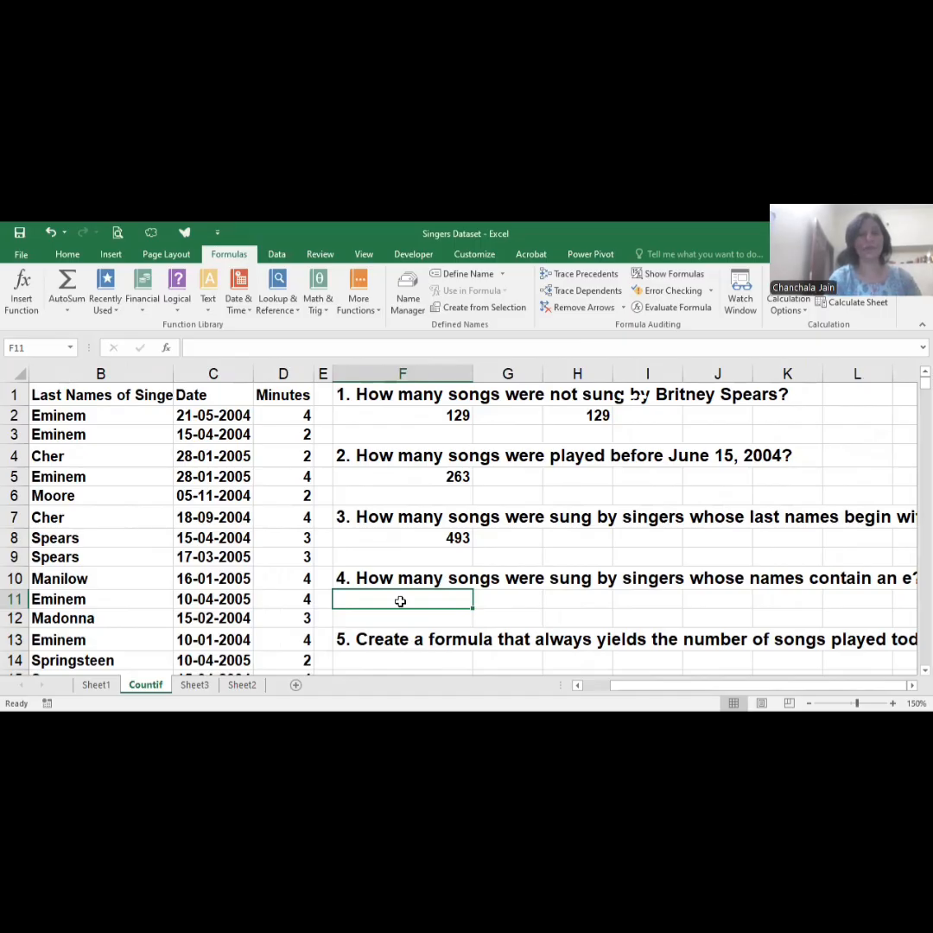
pyautogui.write('=c')
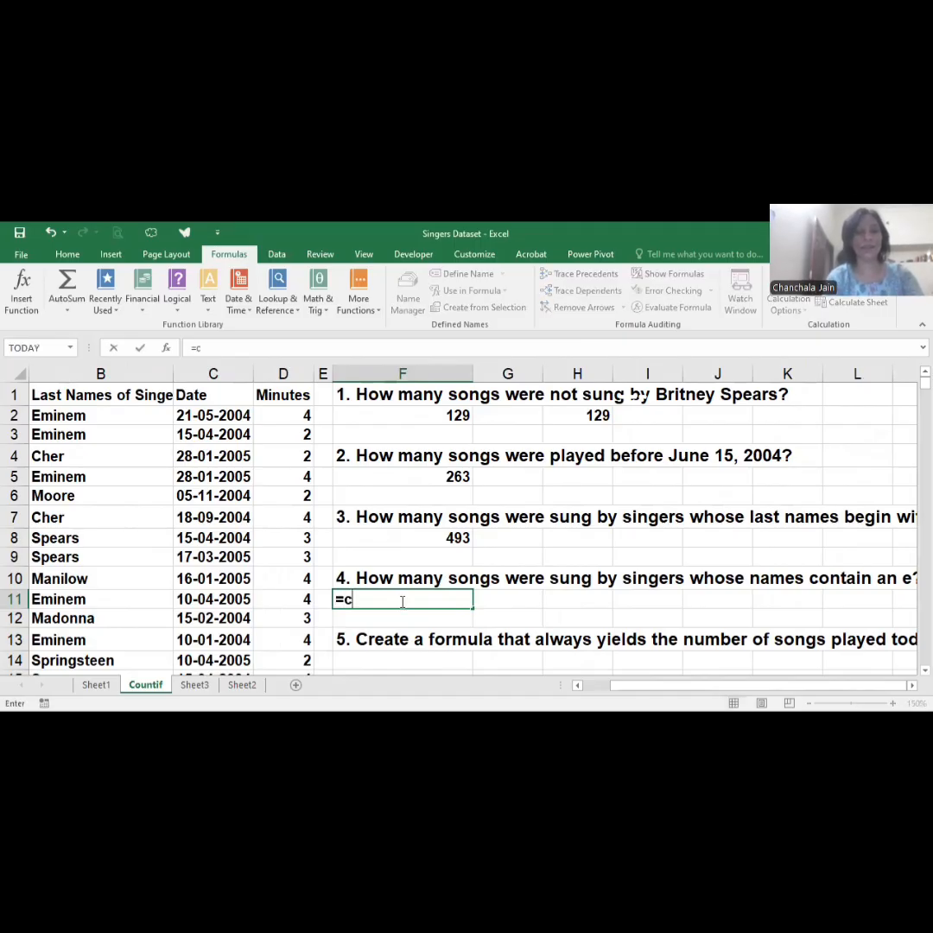
pyautogui.write('ountif')
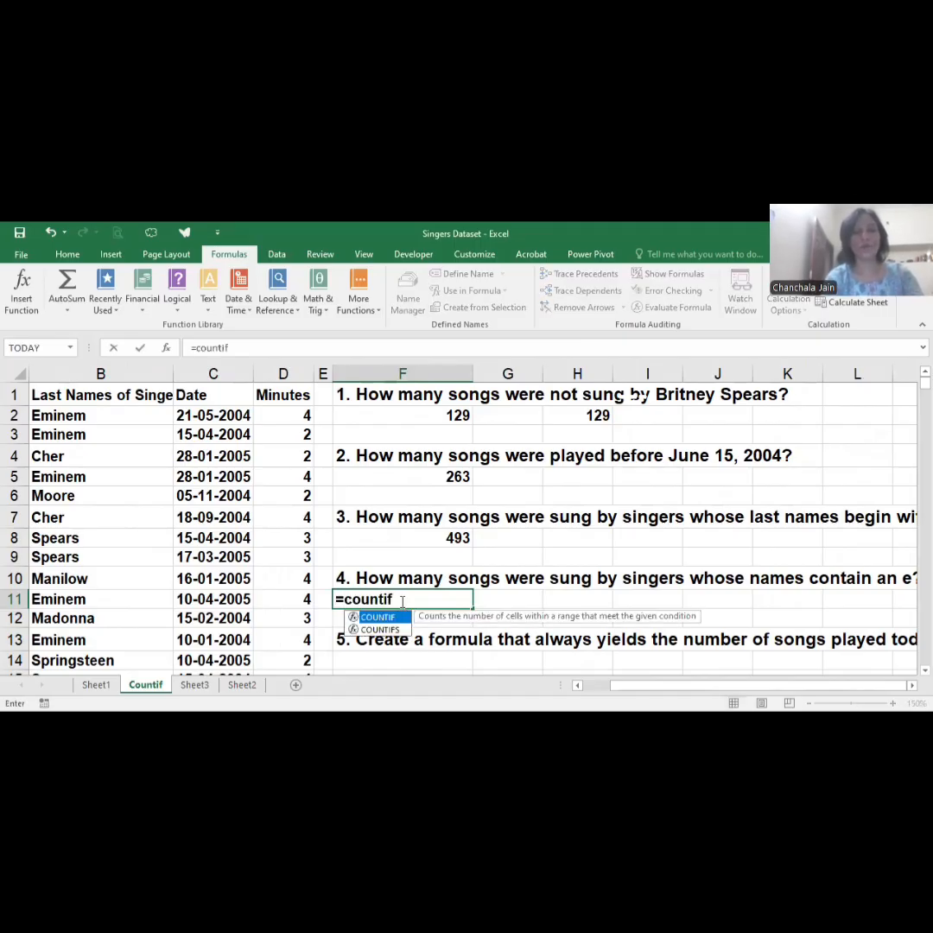
pyautogui.write('(b')
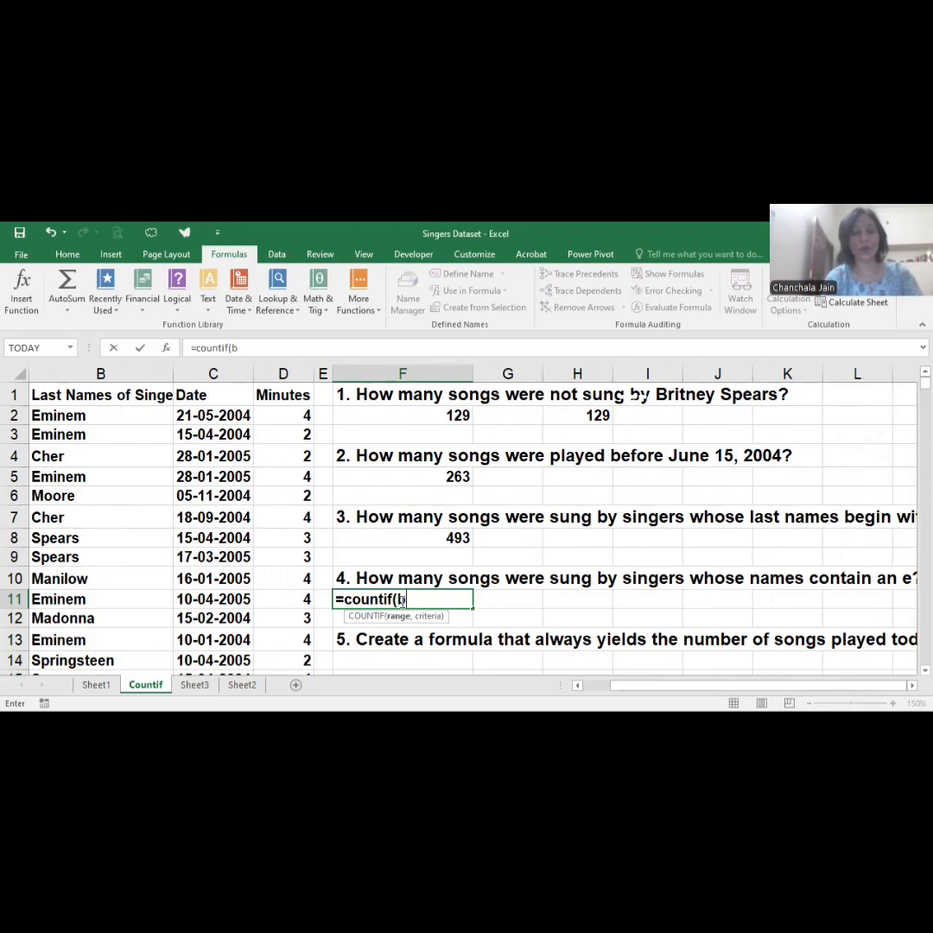
pyautogui.write('2:b952')
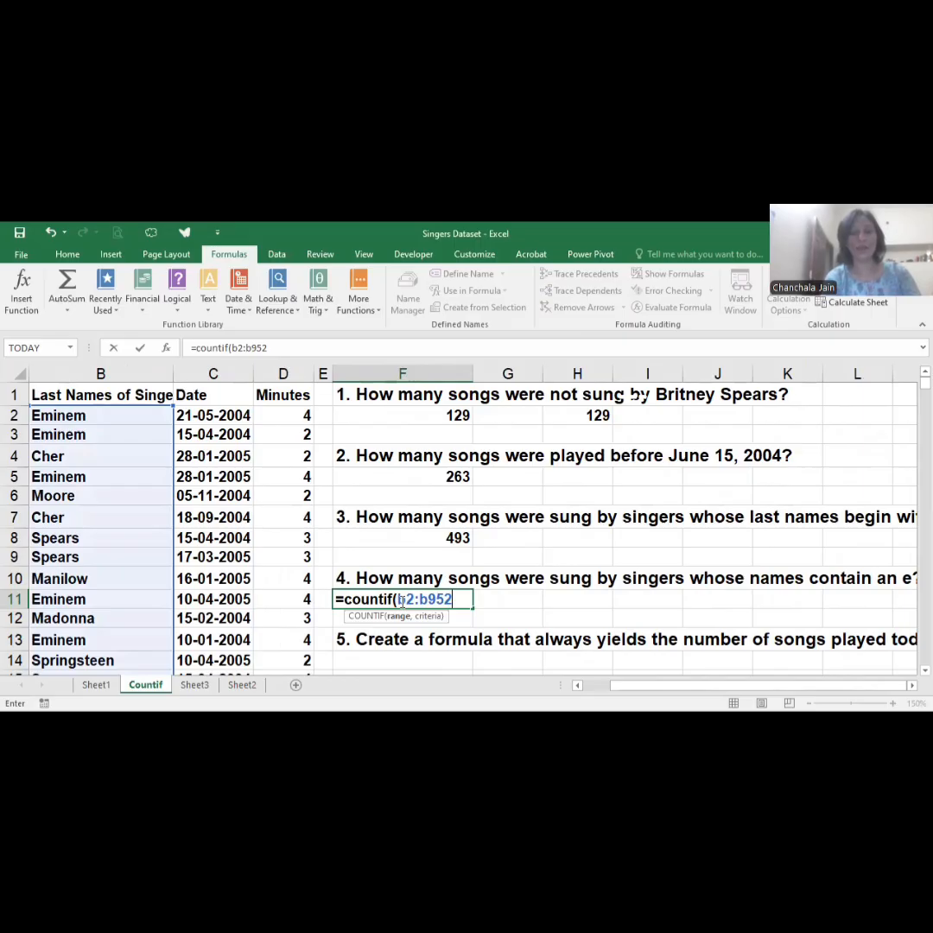
pyautogui.write(',"')
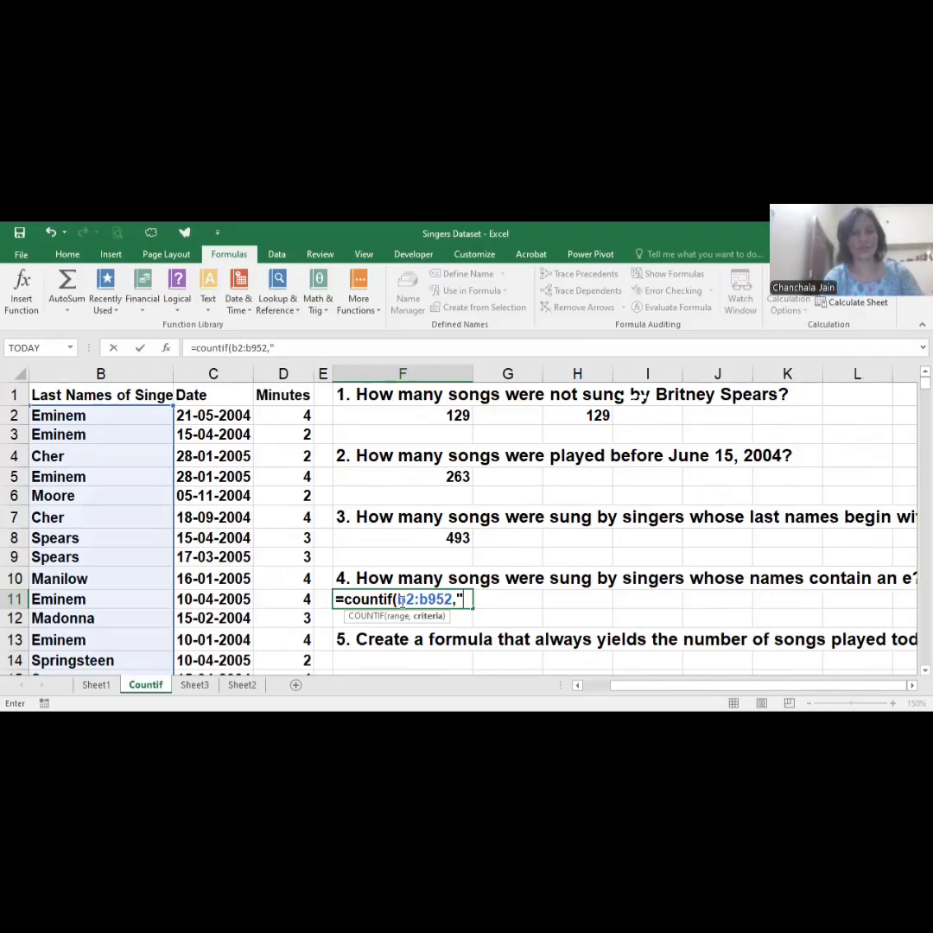
pyautogui.write('*e*")')
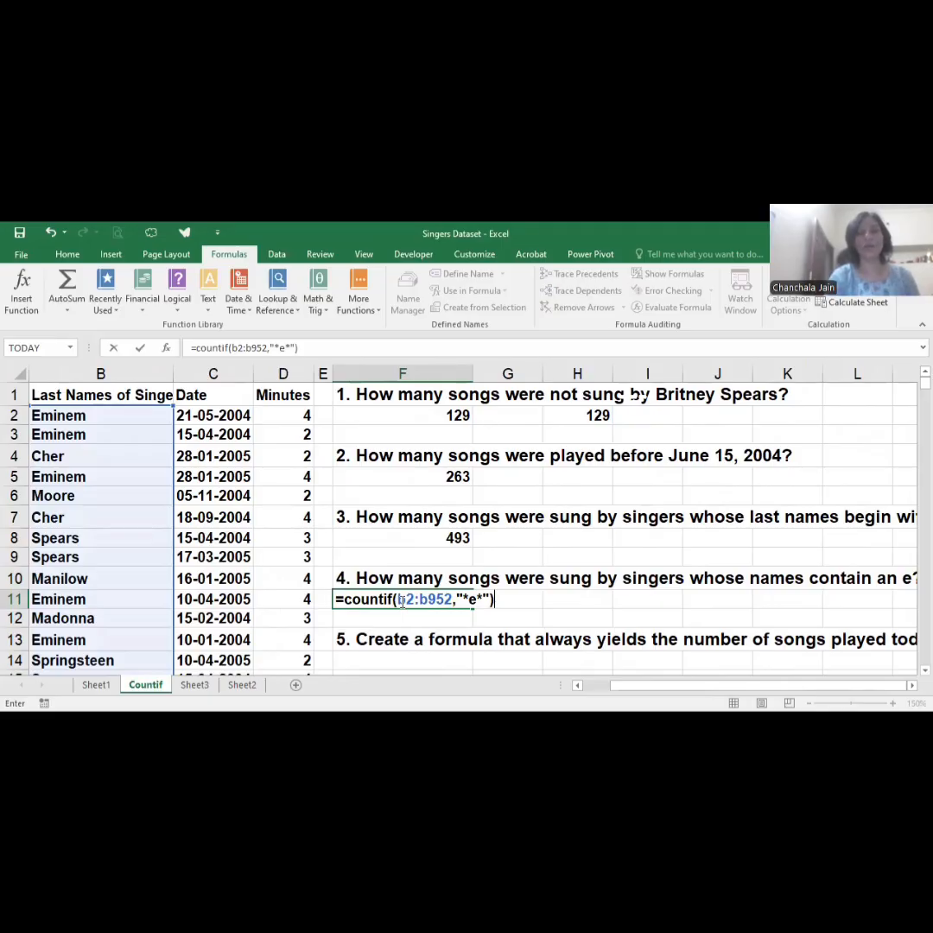
pyautogui.press('Return')
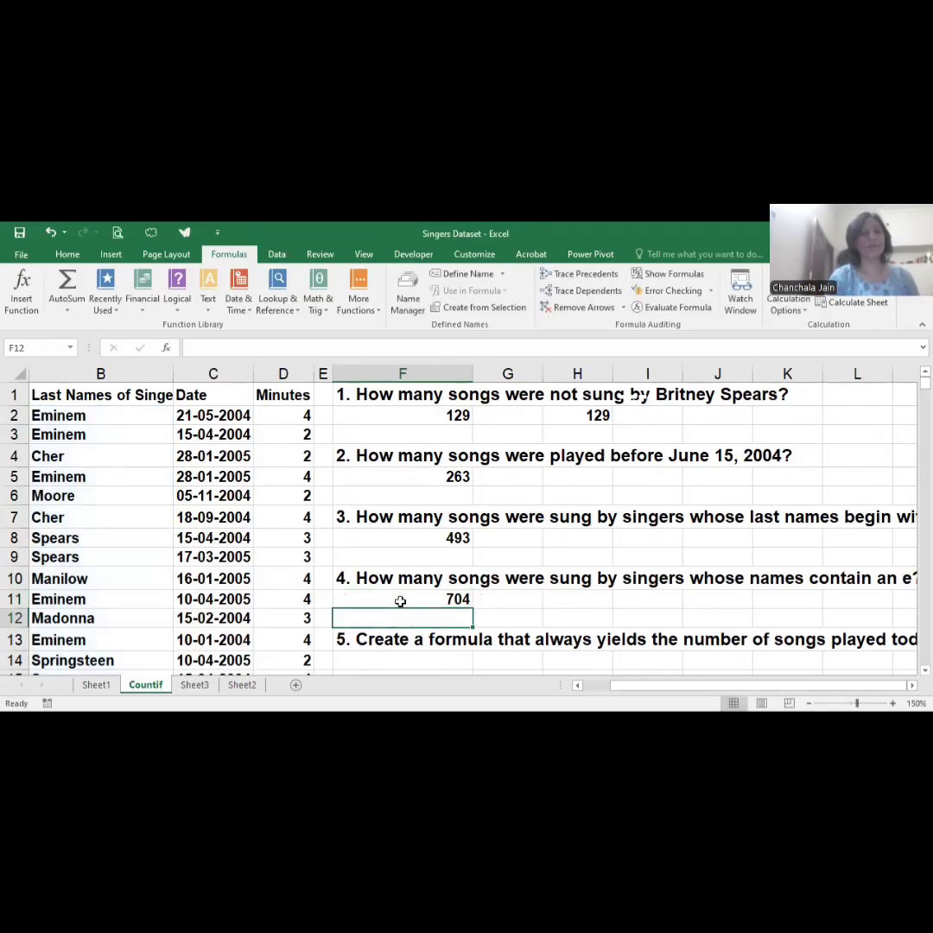
# Enter =COUNTIF(C2:C952, TODAY()) in F14 to count the songs played today, as the fifth question asks
pyautogui.scroll(-2, 401, 600)
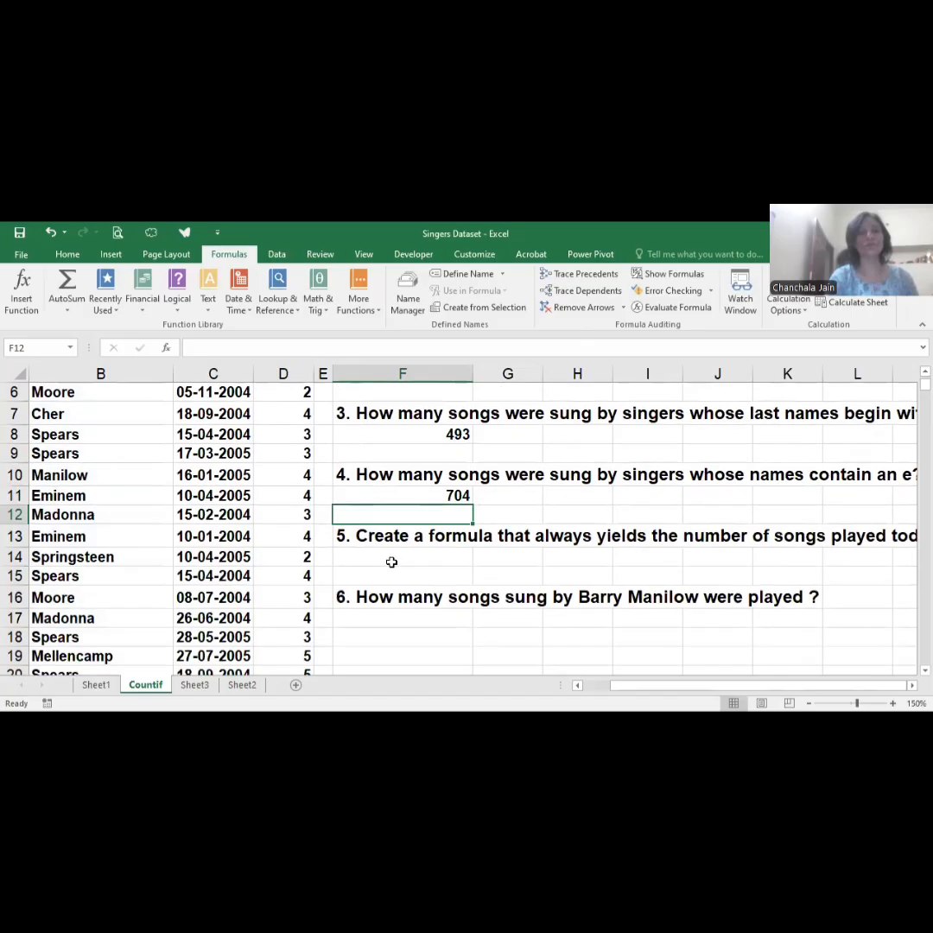
pyautogui.click(391, 561)
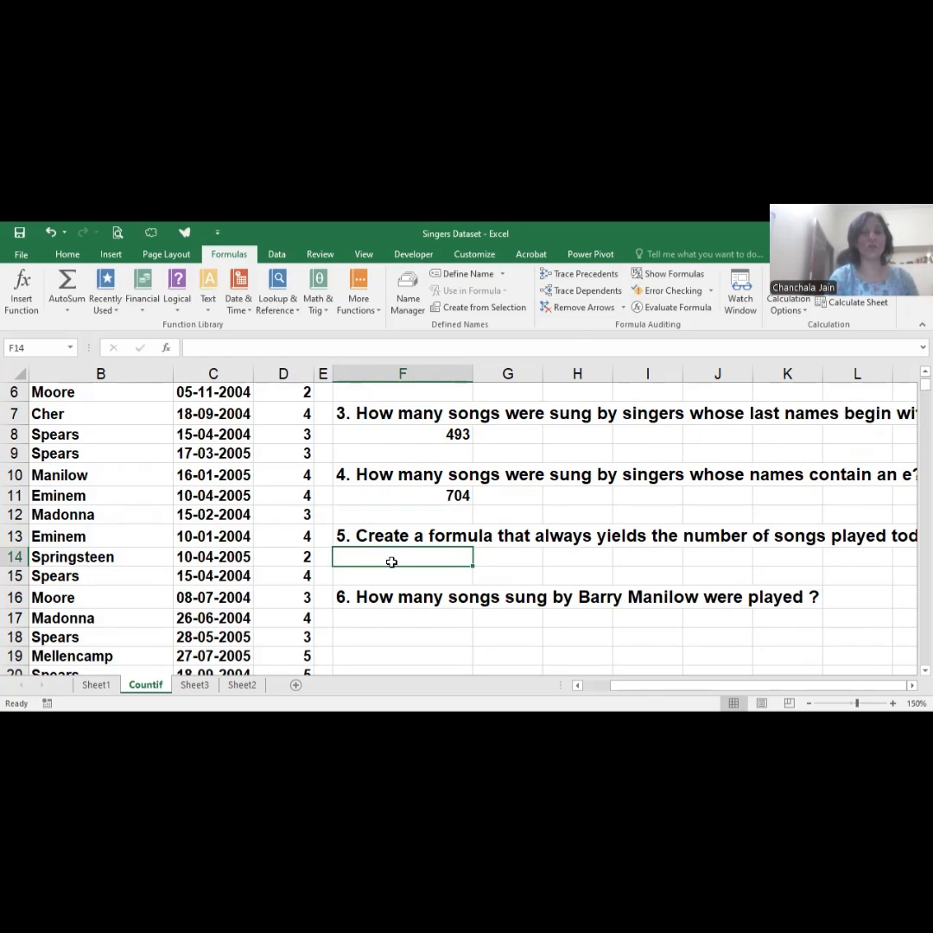
pyautogui.hscroll(2, 391, 562)
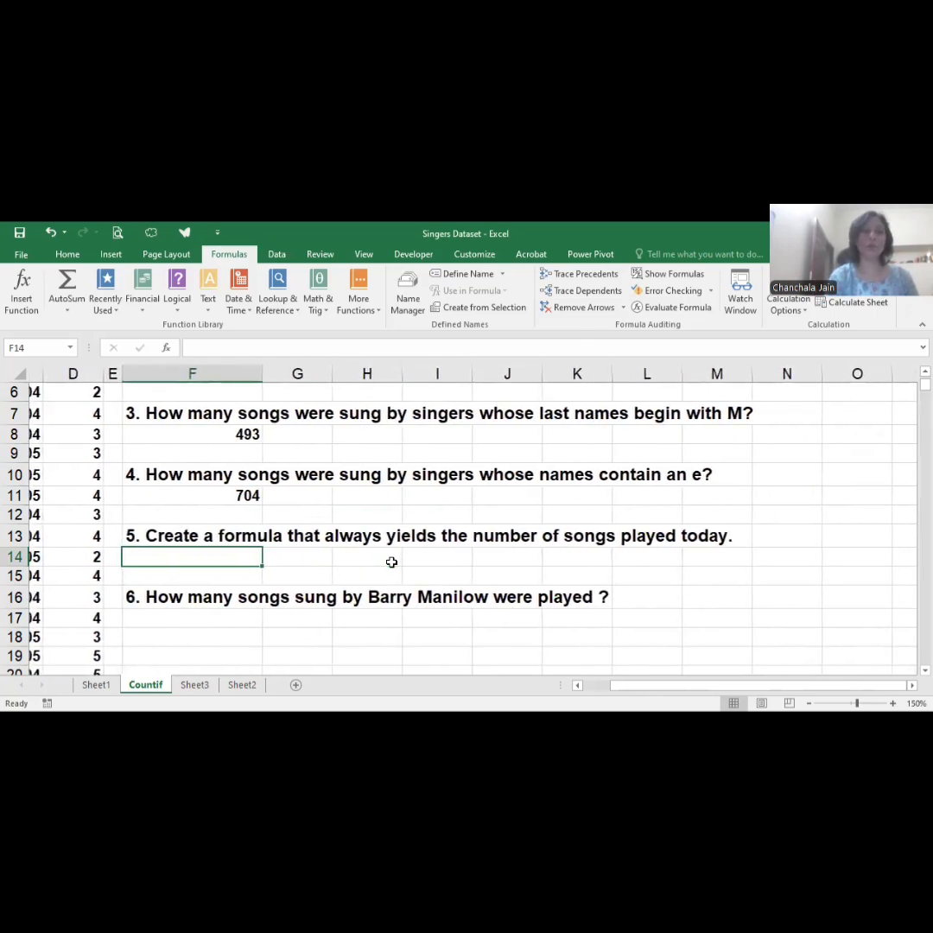
pyautogui.hscroll(-2, 391, 561)
pyautogui.scroll(2, 391, 562)
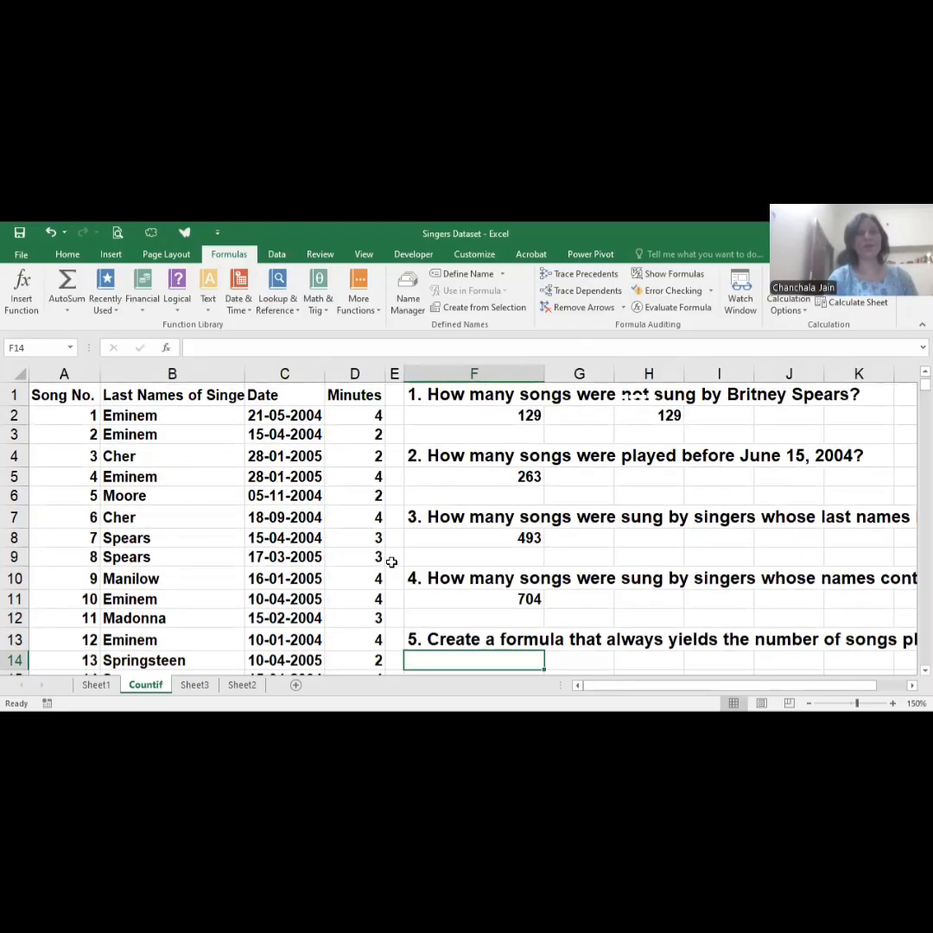
pyautogui.scroll(-1, 392, 562)
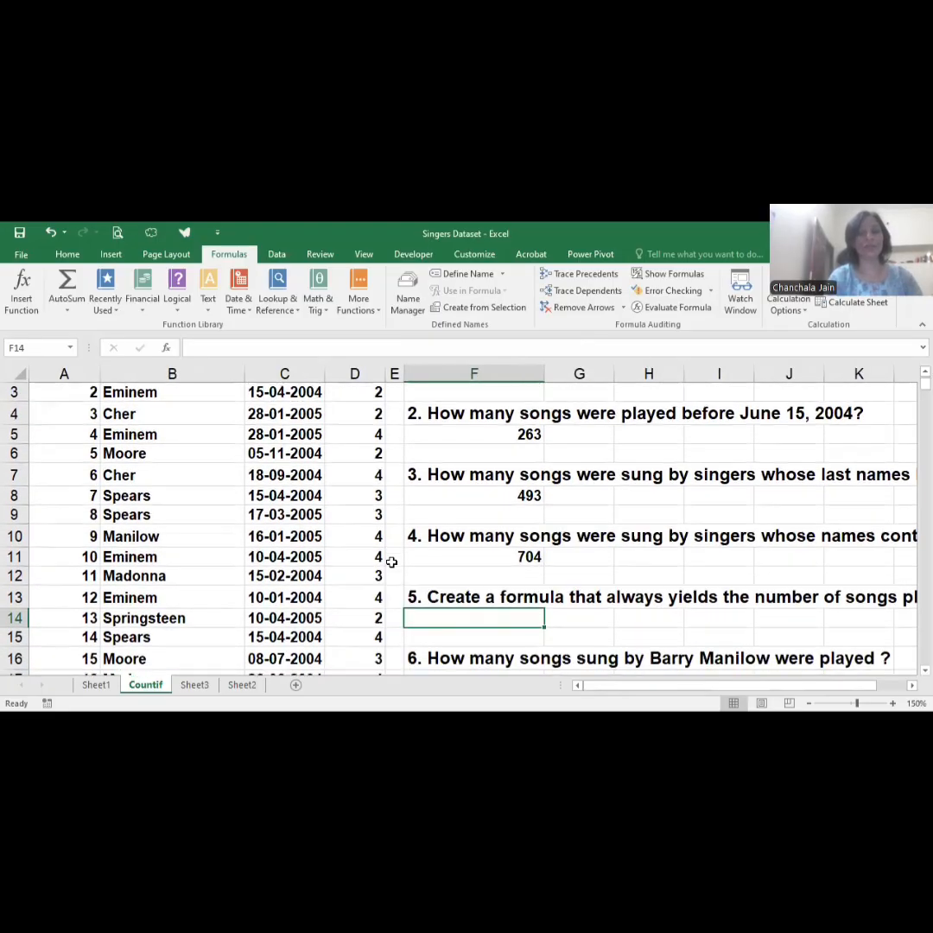
pyautogui.write('=c')
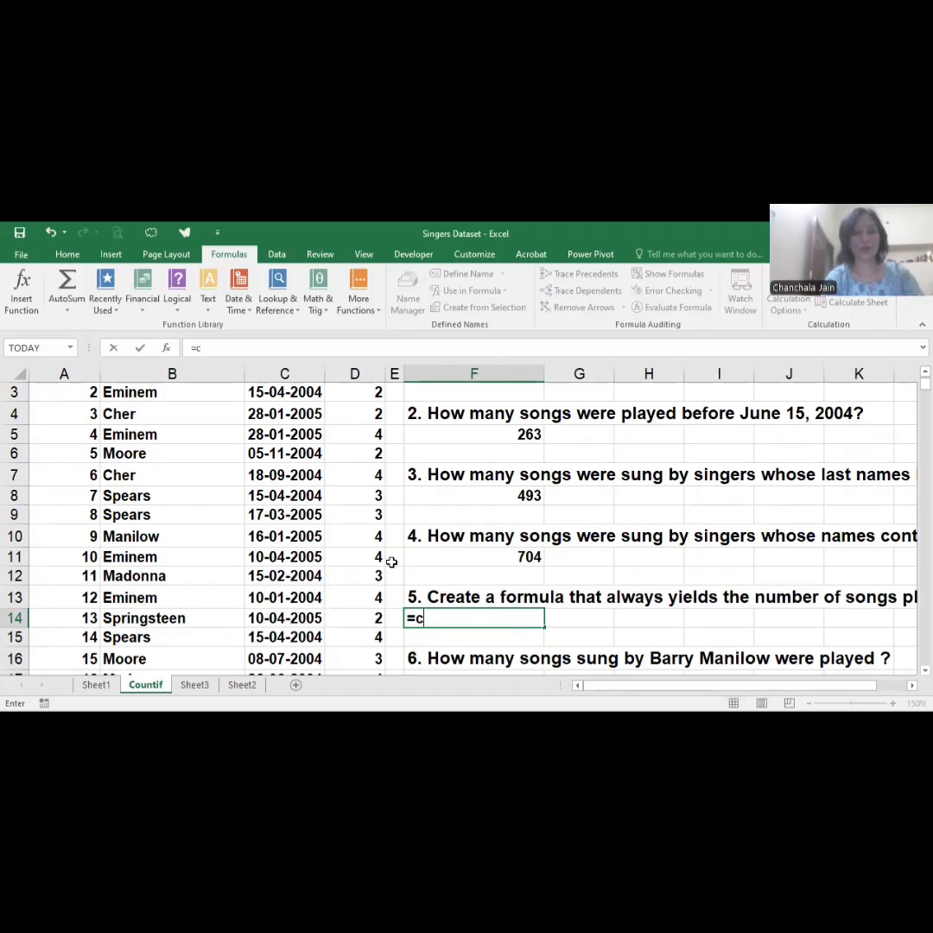
pyautogui.write('ount')
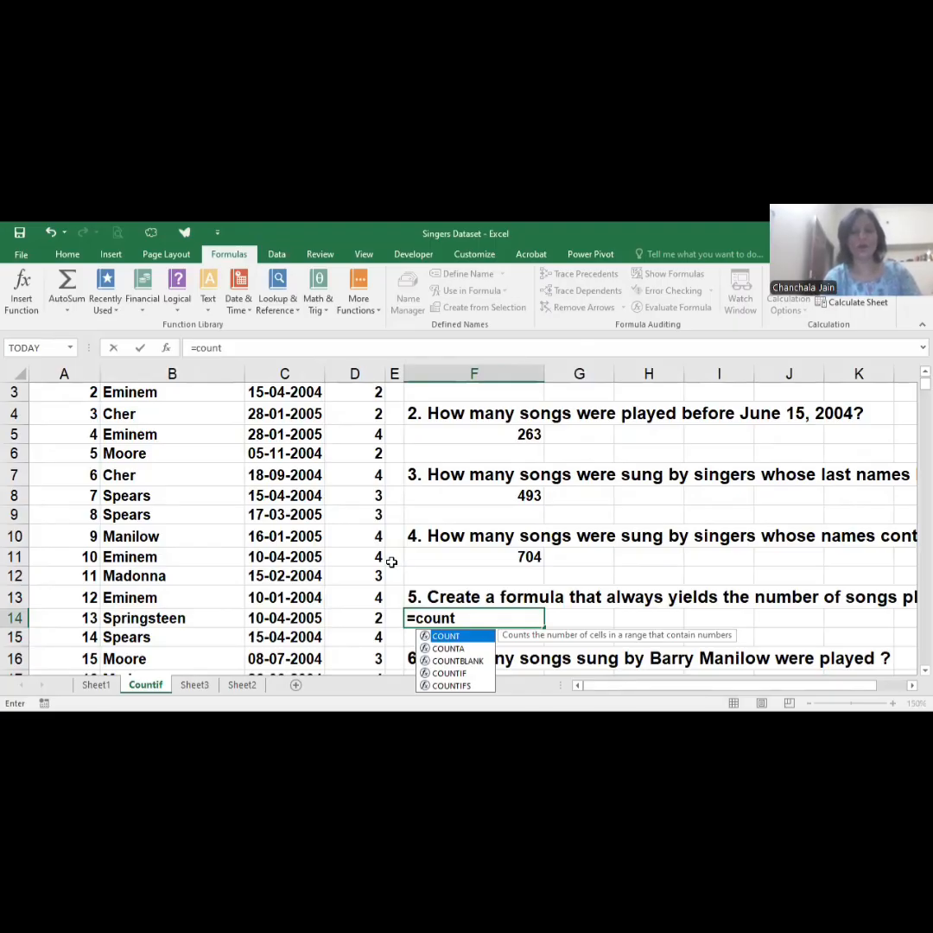
pyautogui.write('if(c2:c952,')
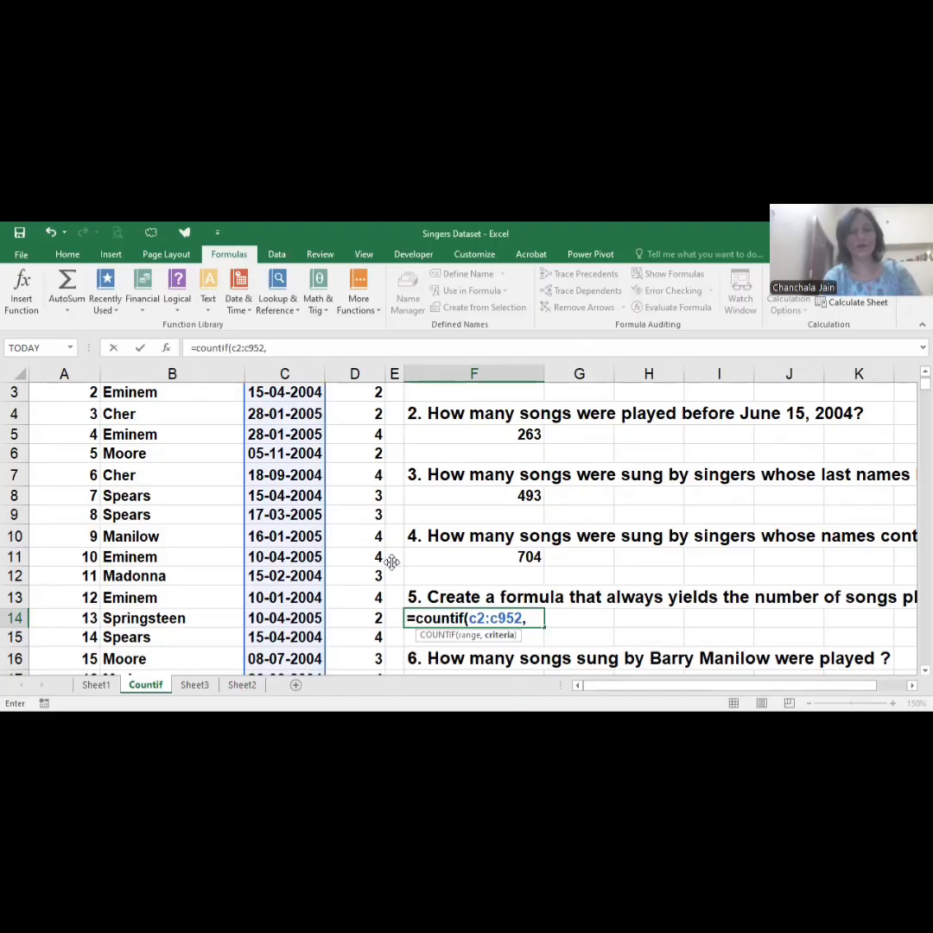
pyautogui.write(' TODAY())')
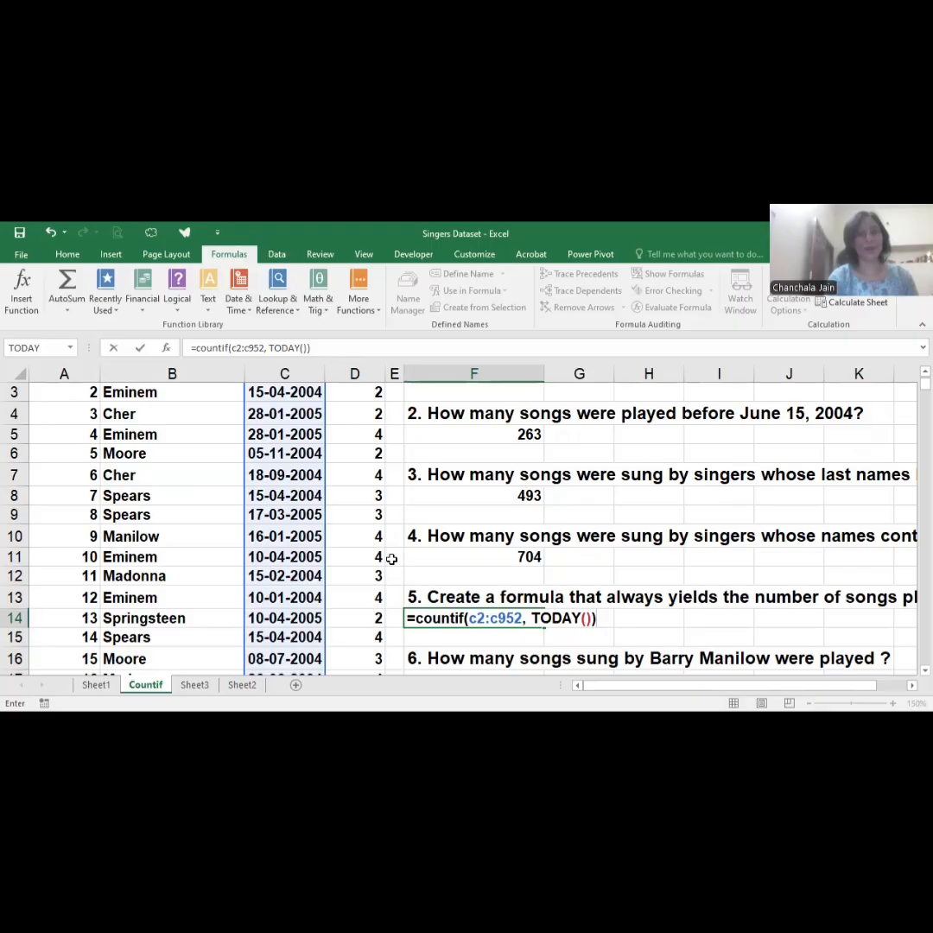
pyautogui.press('Return')
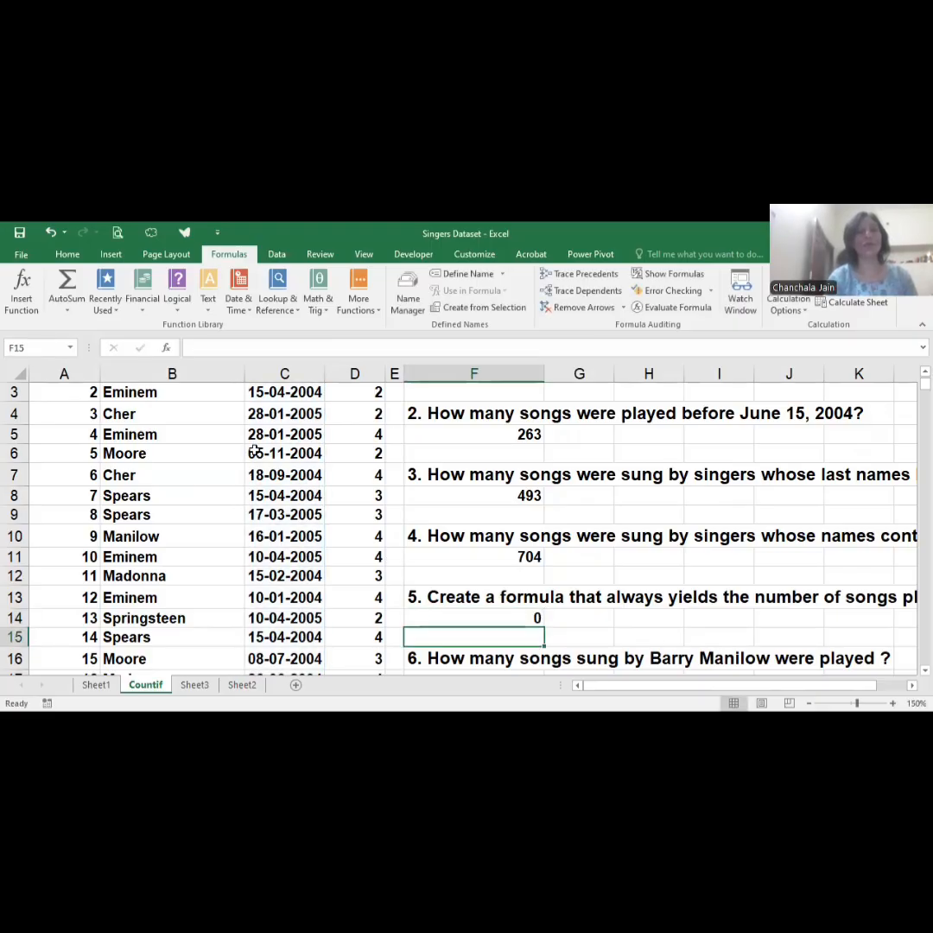
# Look through the dates in column C for songs played today, and inspect the formula in F11
pyautogui.scroll(-4, 253, 449)
pyautogui.scroll(-19, 253, 450)
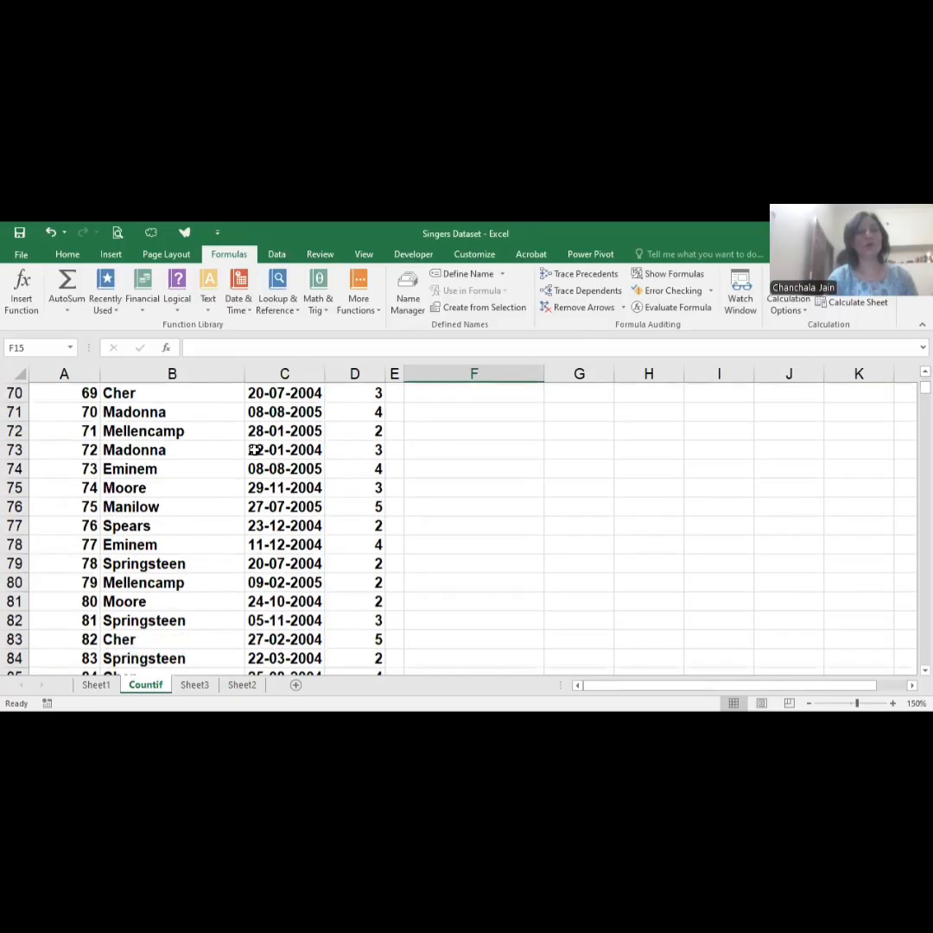
pyautogui.scroll(20, 253, 449)
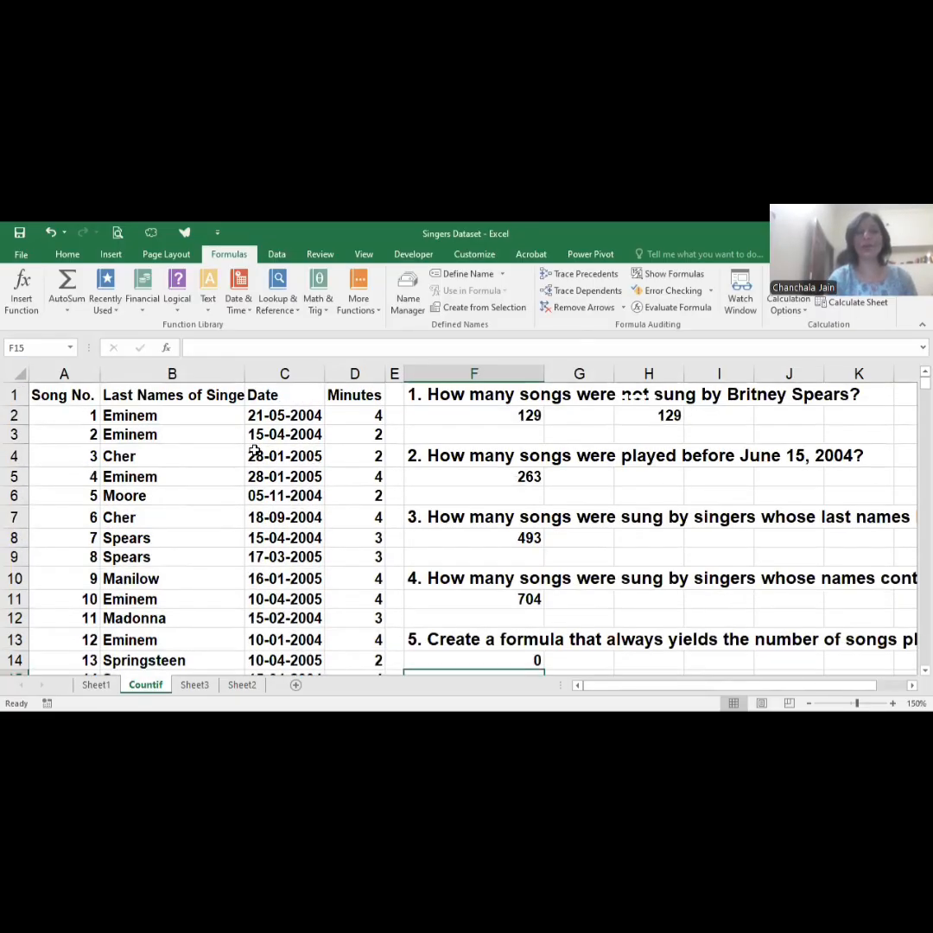
pyautogui.click(466, 605)
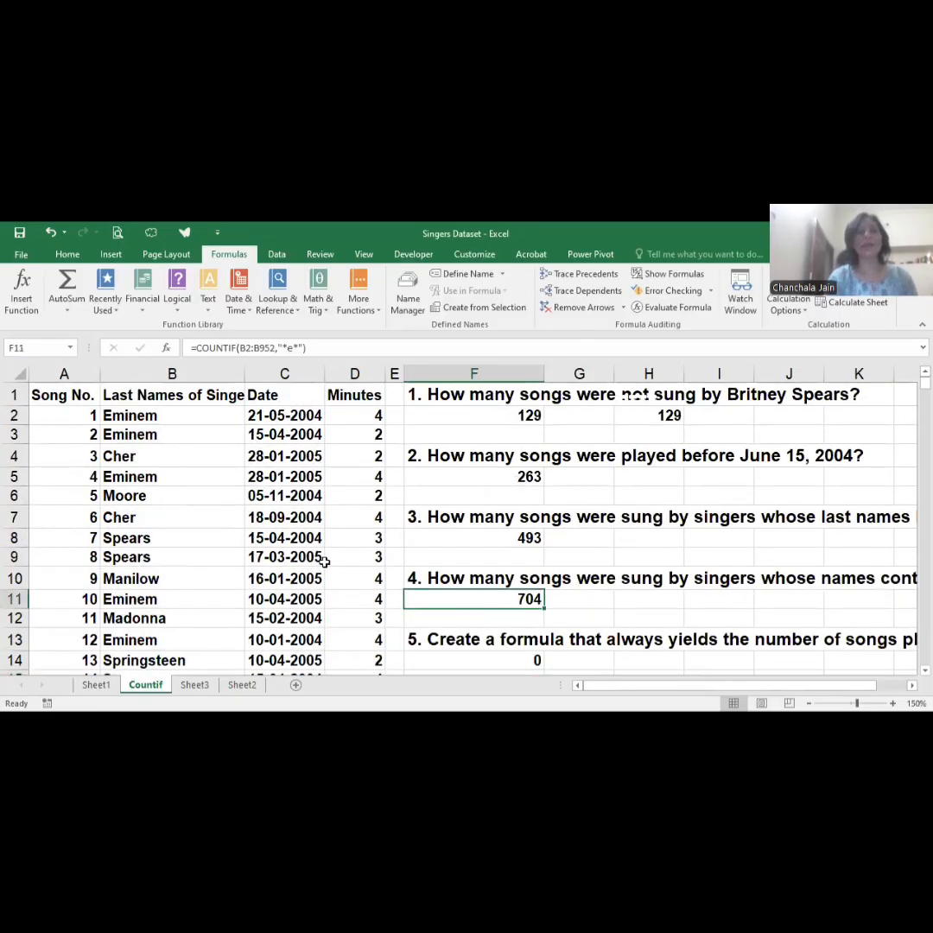
# Enter =COUNTIF(B2:B952, "Manilow") in F17 to count the songs sung by Barry Manilow
pyautogui.scroll(-3, 500, 596)
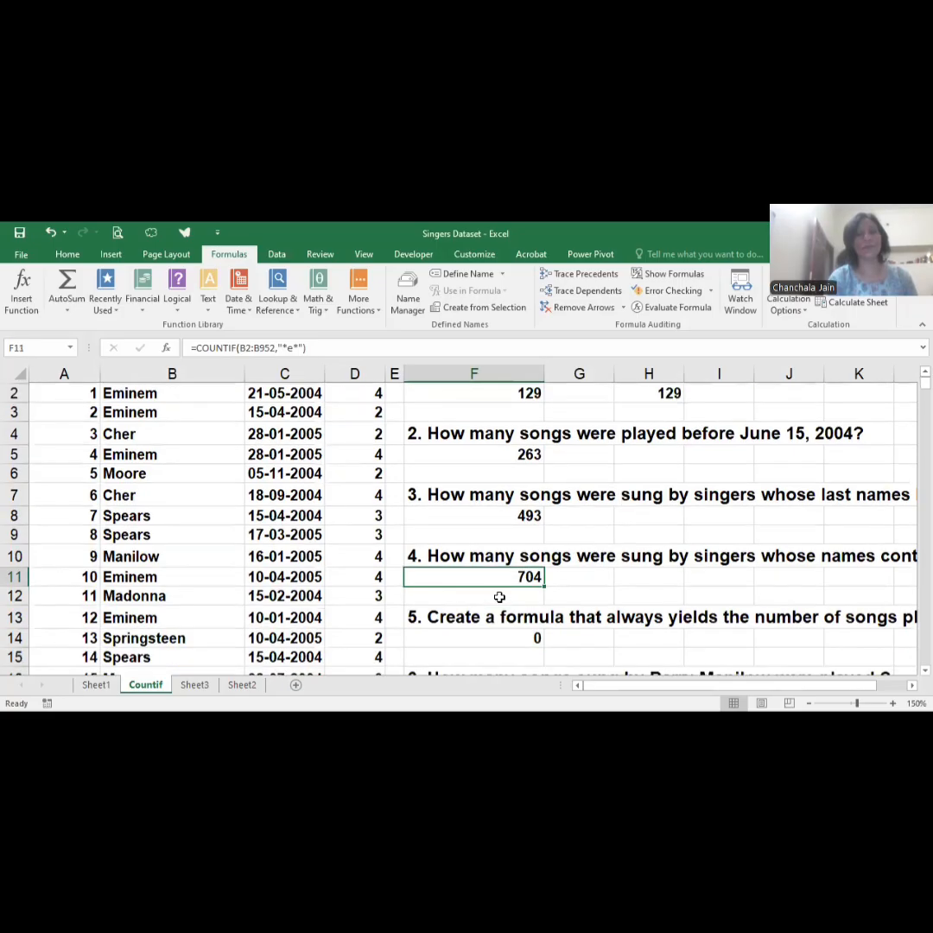
pyautogui.click(451, 581)
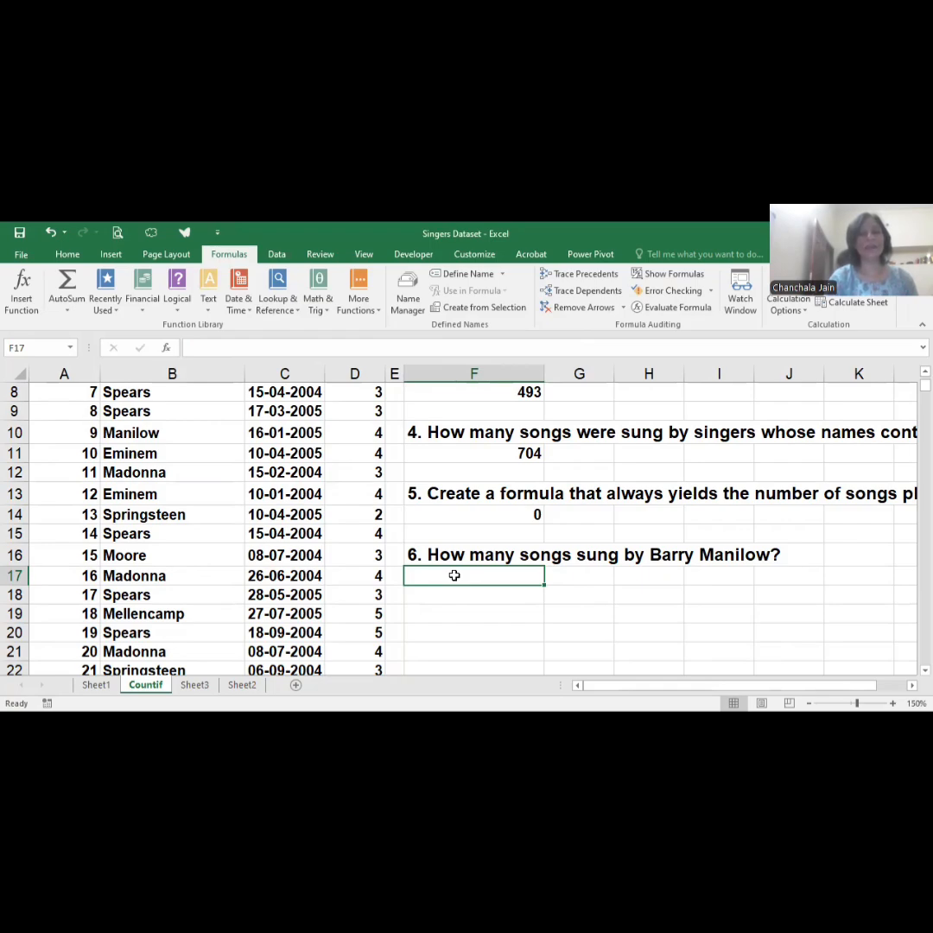
pyautogui.write('=')
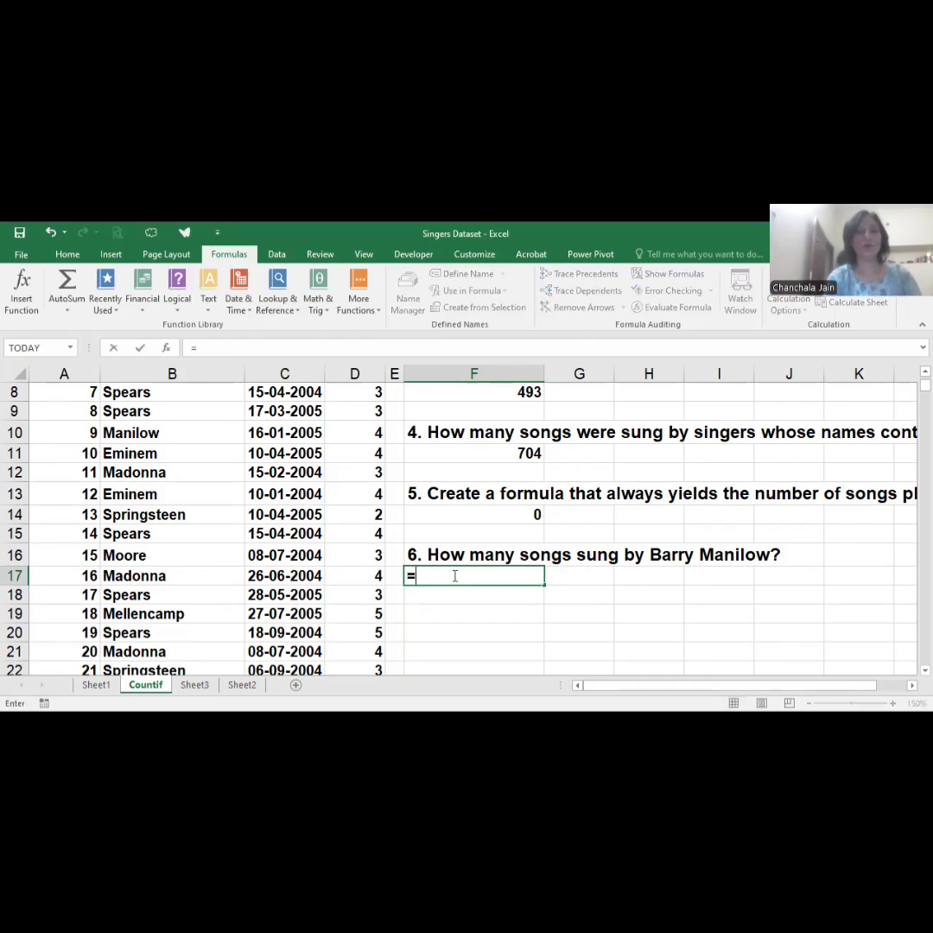
pyautogui.write('c')
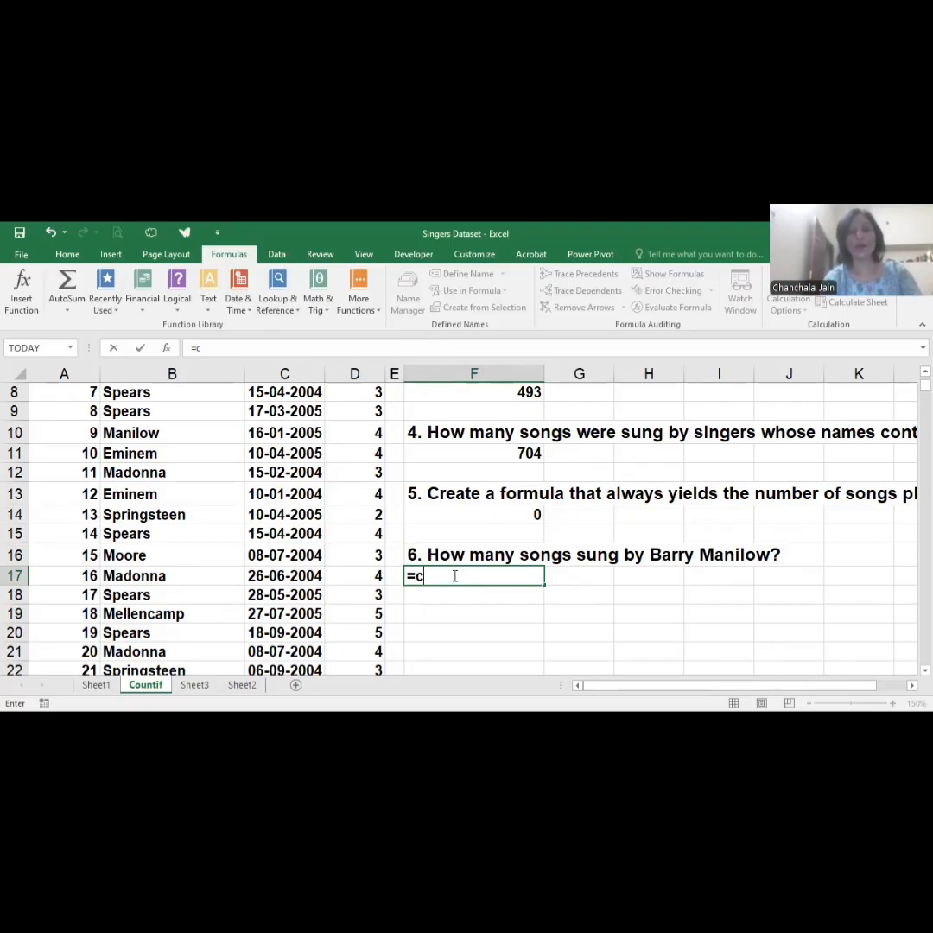
pyautogui.write('ountif(b2:b952, "Man')
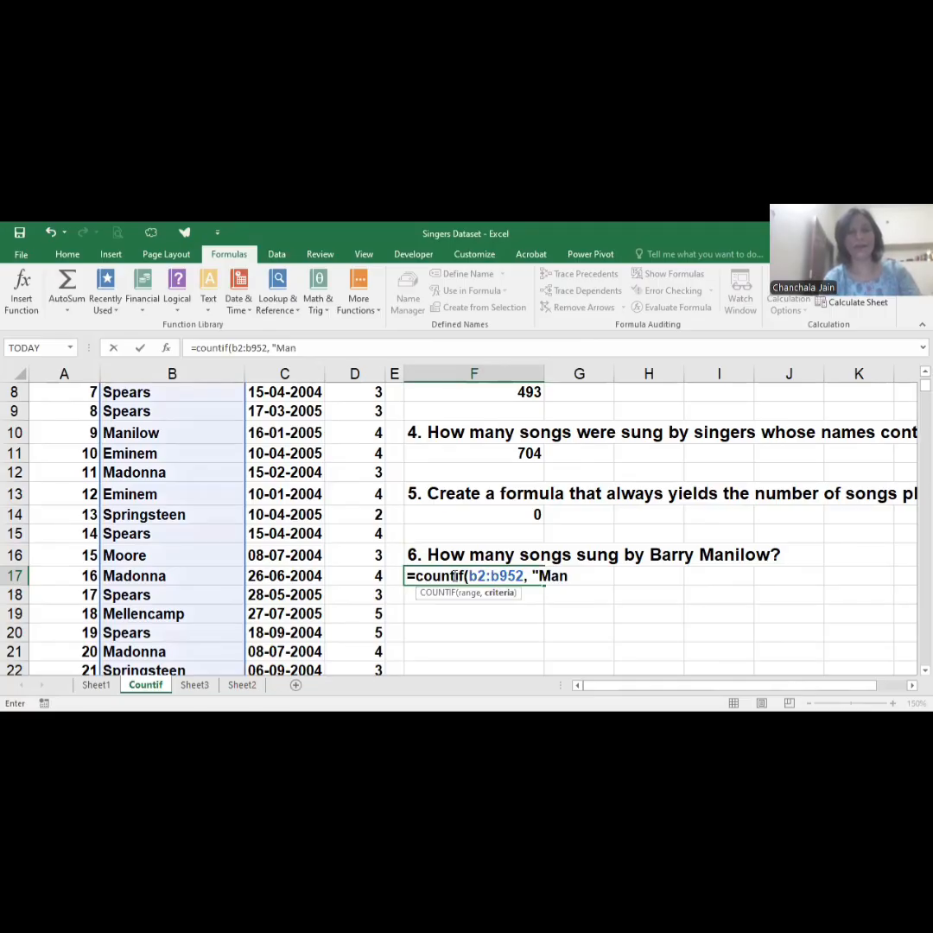
pyautogui.write('*")')
pyautogui.press('Return')
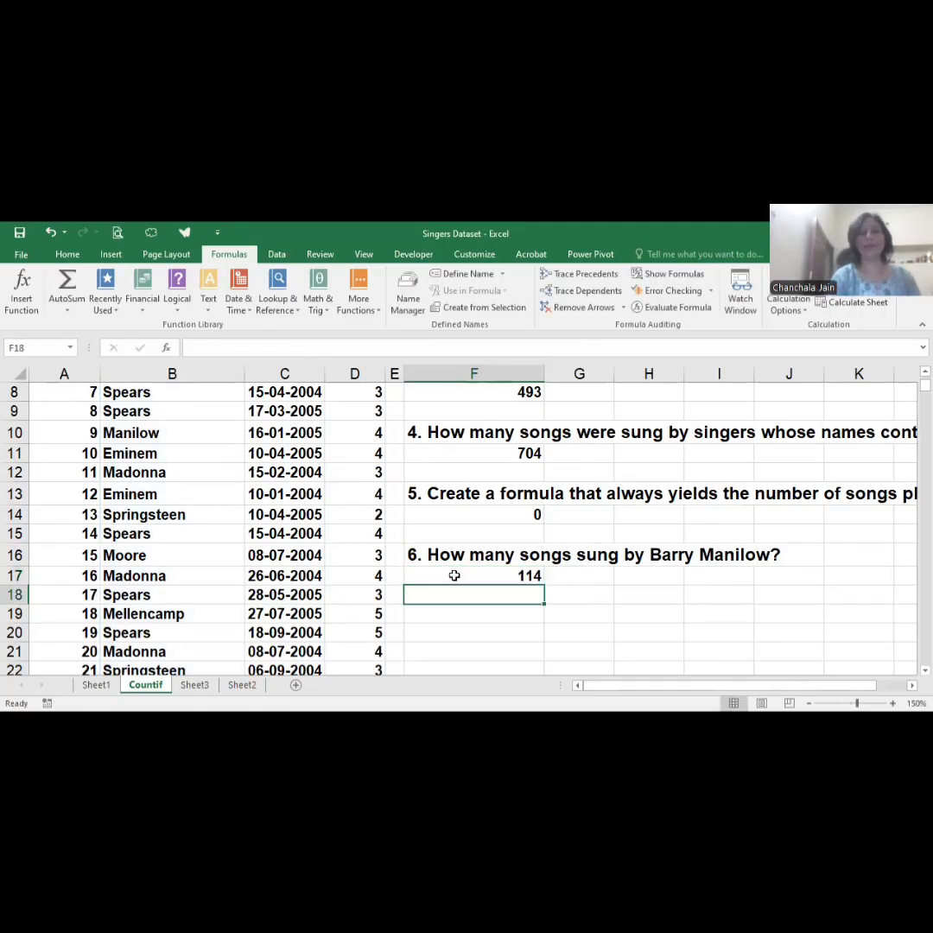
# Review the finished formulas in F17 and F11
pyautogui.click(454, 576)
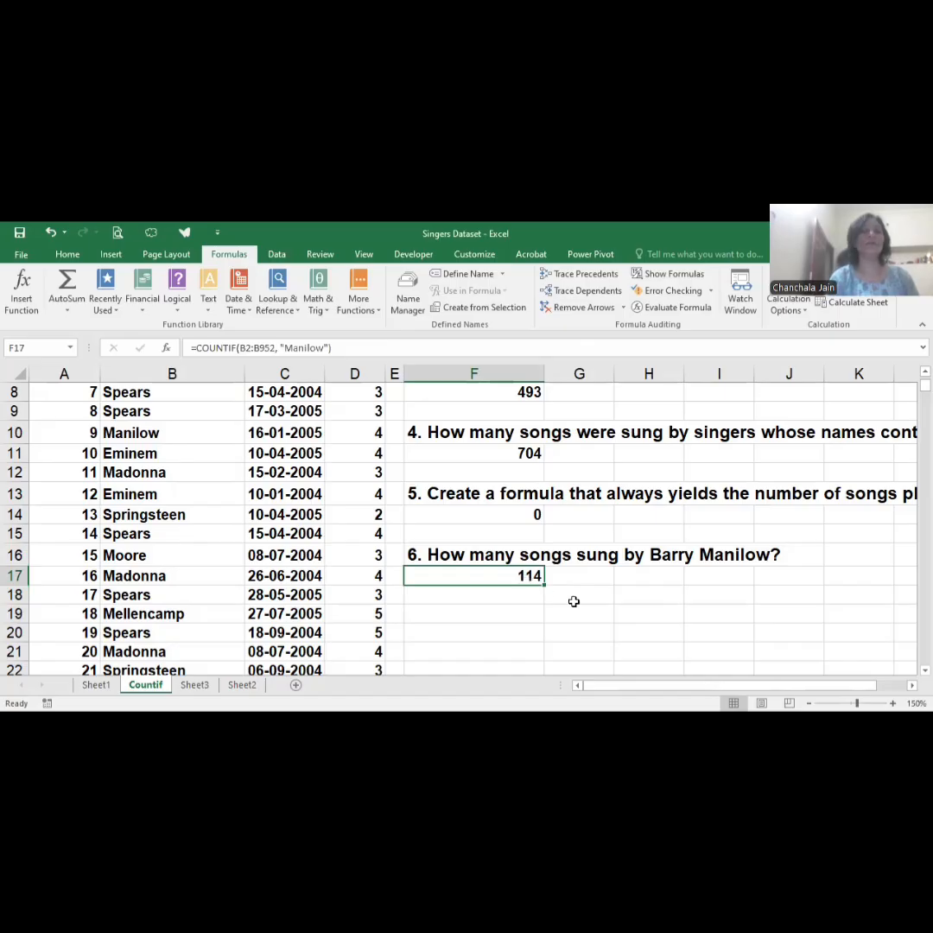
pyautogui.scroll(3, 574, 602)
pyautogui.click(531, 596)
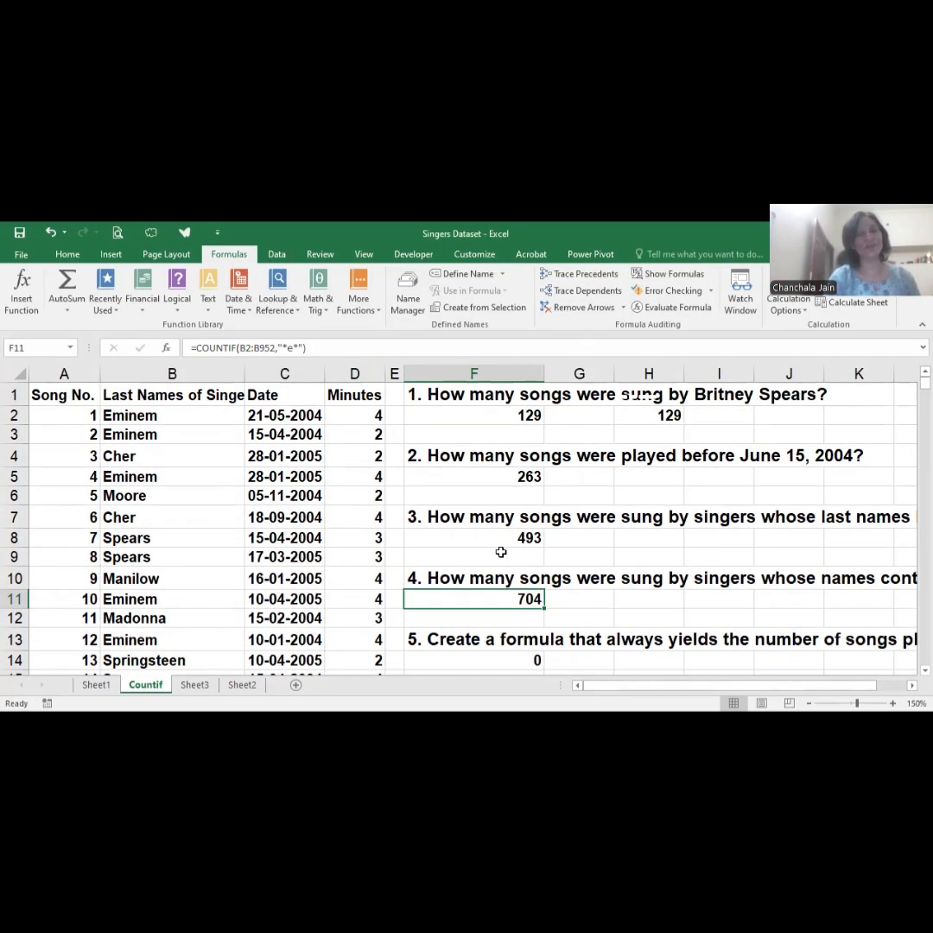